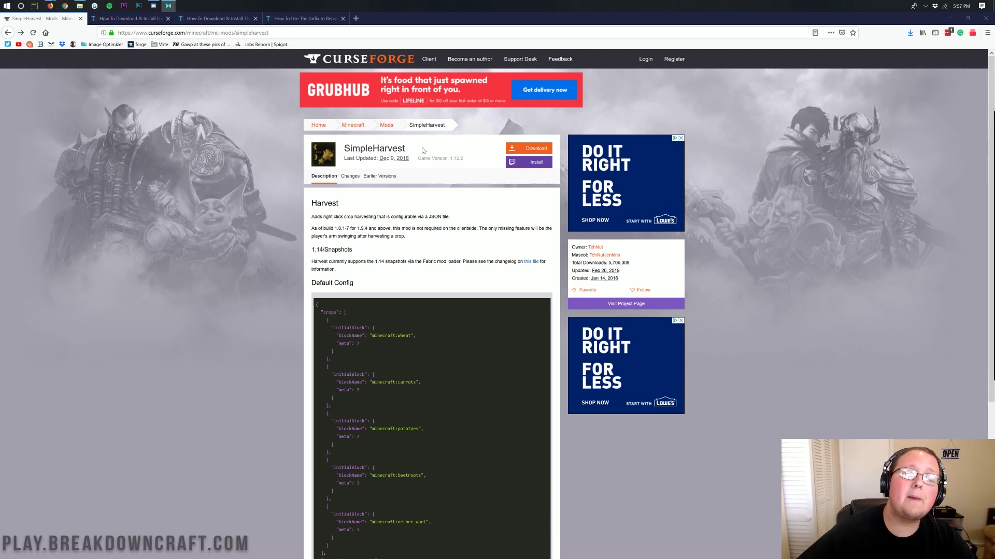
- Review the SimpleHarvest mod page, including its description and the default crop configuration
{"action": "left_click_drag", "start_coordinate": [409, 149], "coordinate": [339, 150]}
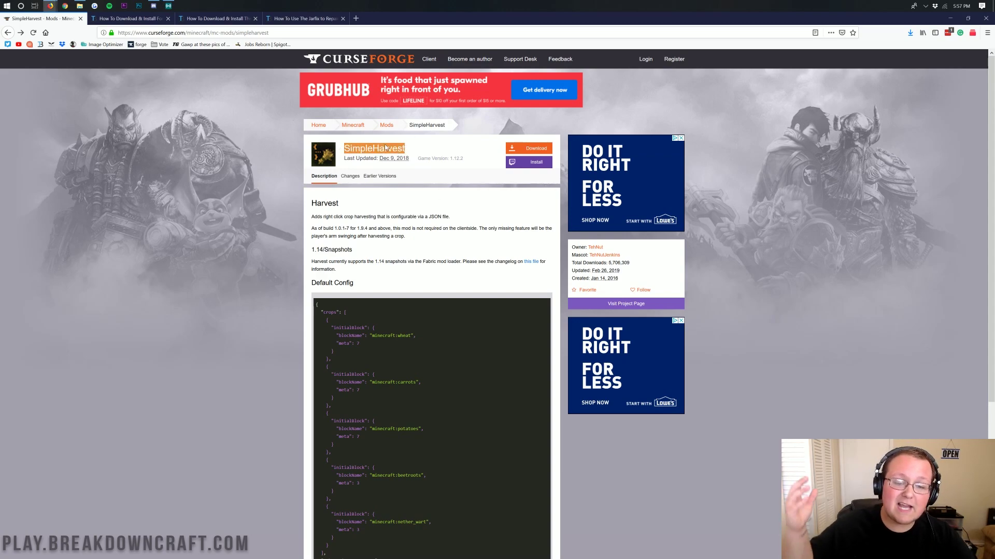
{"action": "left_click", "coordinate": [443, 226]}
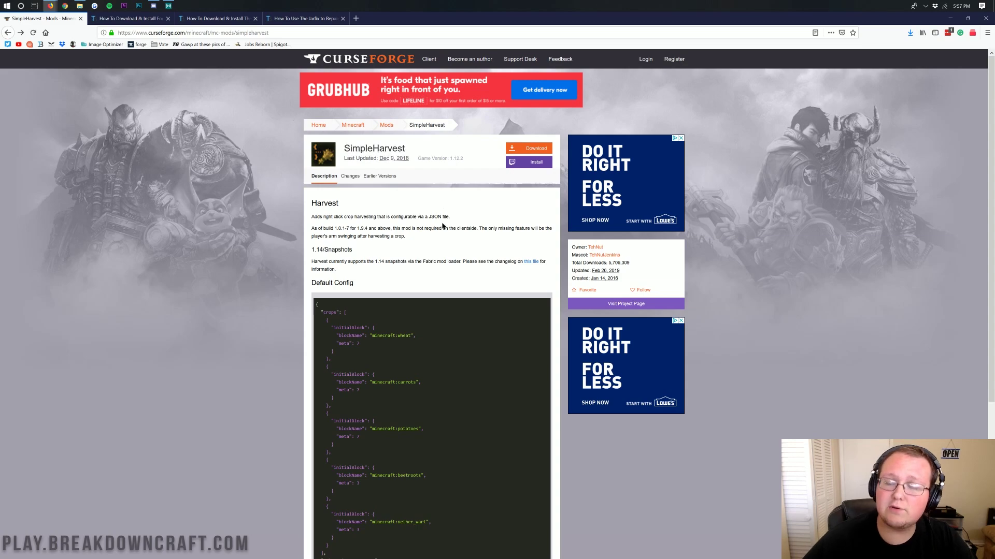
{"action": "scroll", "coordinate": [443, 226], "scroll_direction": "down", "scroll_amount": 3}
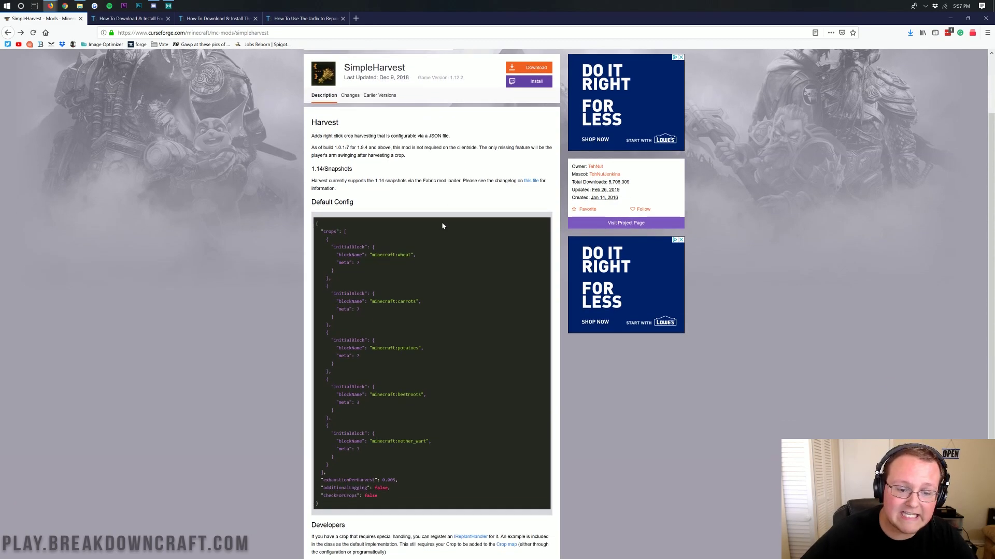
{"action": "scroll", "coordinate": [443, 226], "scroll_direction": "down", "scroll_amount": 5}
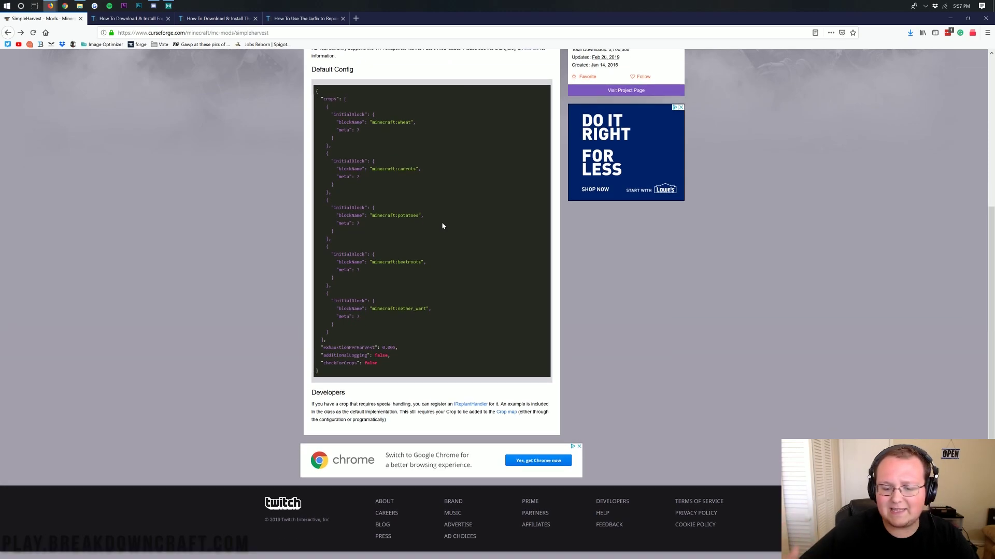
{"action": "scroll", "coordinate": [428, 231], "scroll_direction": "up", "scroll_amount": 1}
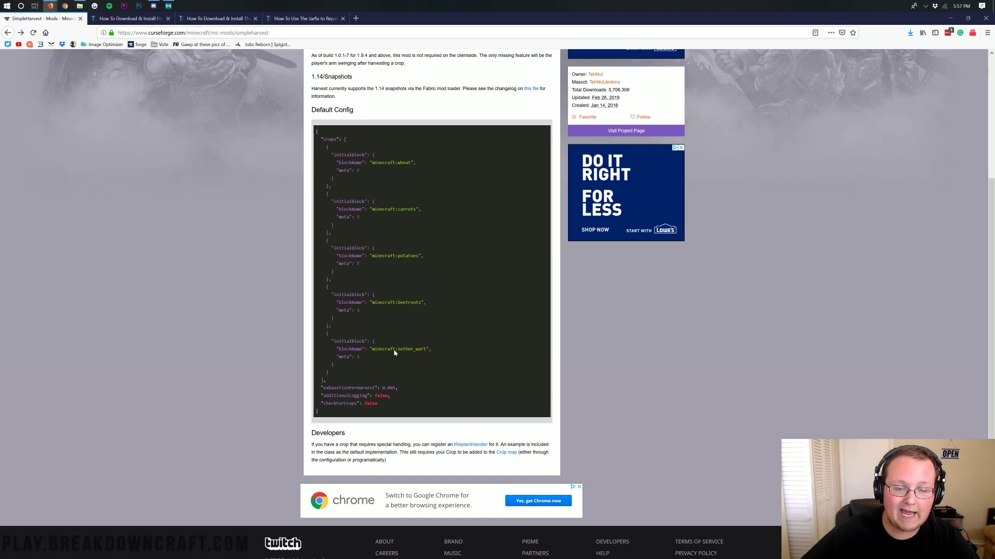
{"action": "scroll", "coordinate": [394, 352], "scroll_direction": "up", "scroll_amount": 5}
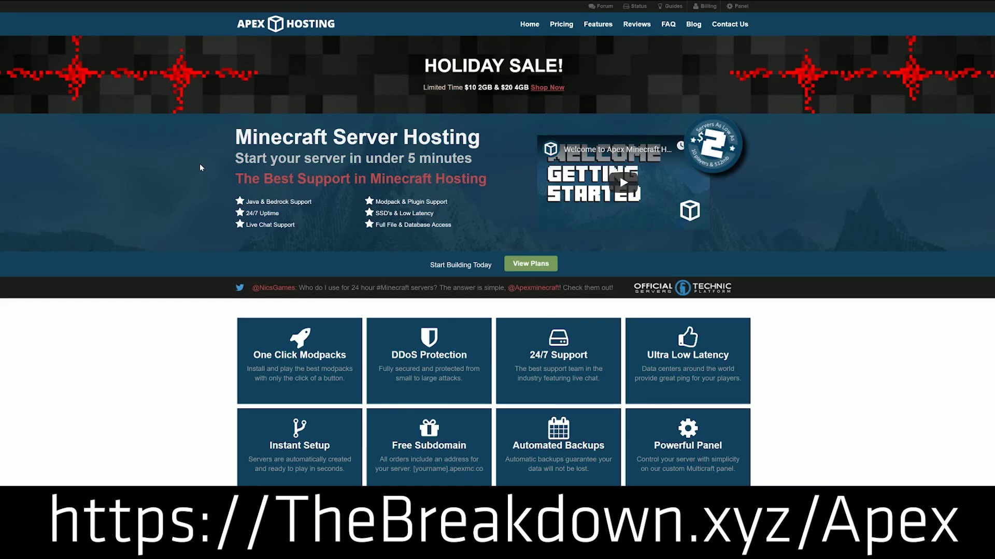
- Look through the Apex Hosting home page and the Minecraft Java Edition server plans and pricing
{"action": "scroll", "coordinate": [200, 167], "scroll_direction": "down", "scroll_amount": 8}
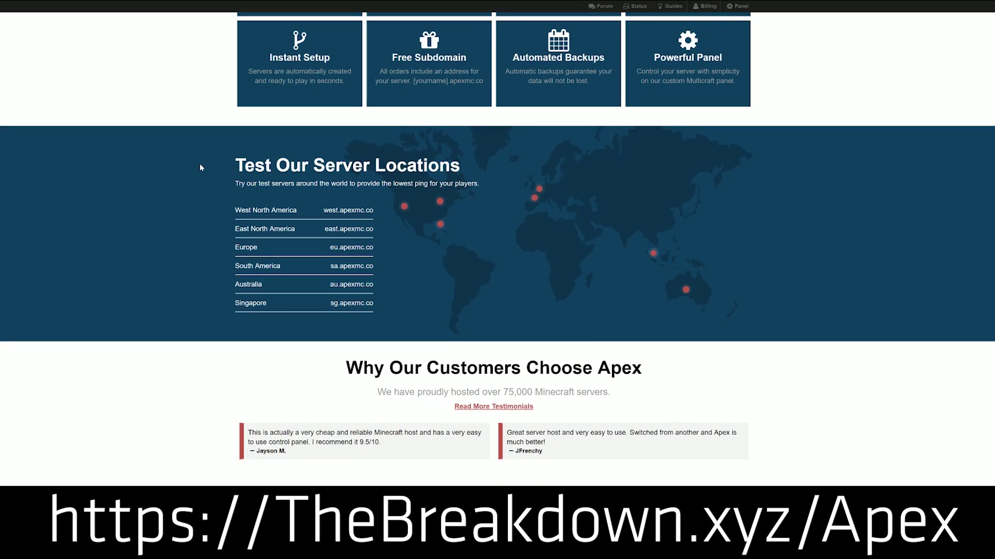
{"action": "scroll", "coordinate": [200, 167], "scroll_direction": "down", "scroll_amount": 1}
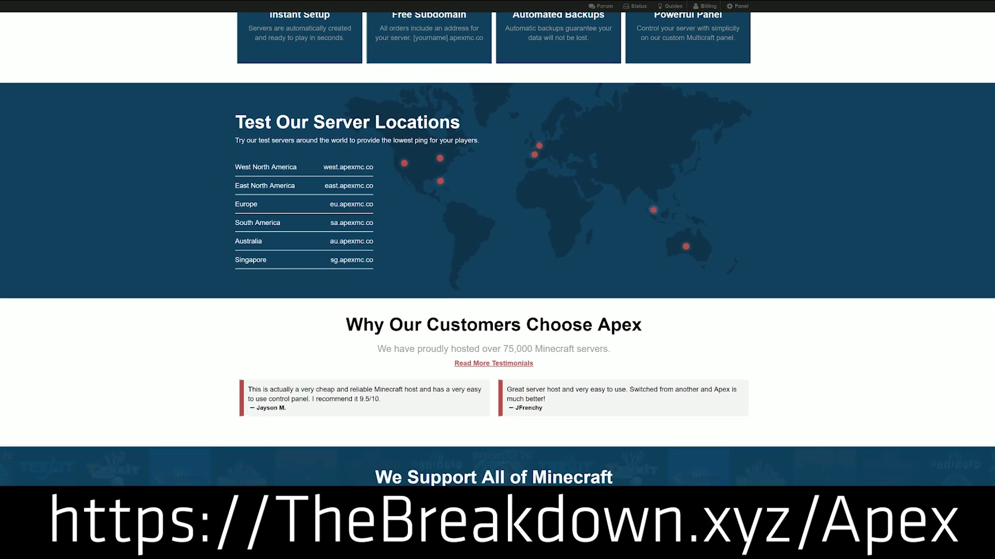
{"action": "scroll", "coordinate": [348, 262], "scroll_direction": "down", "scroll_amount": 5}
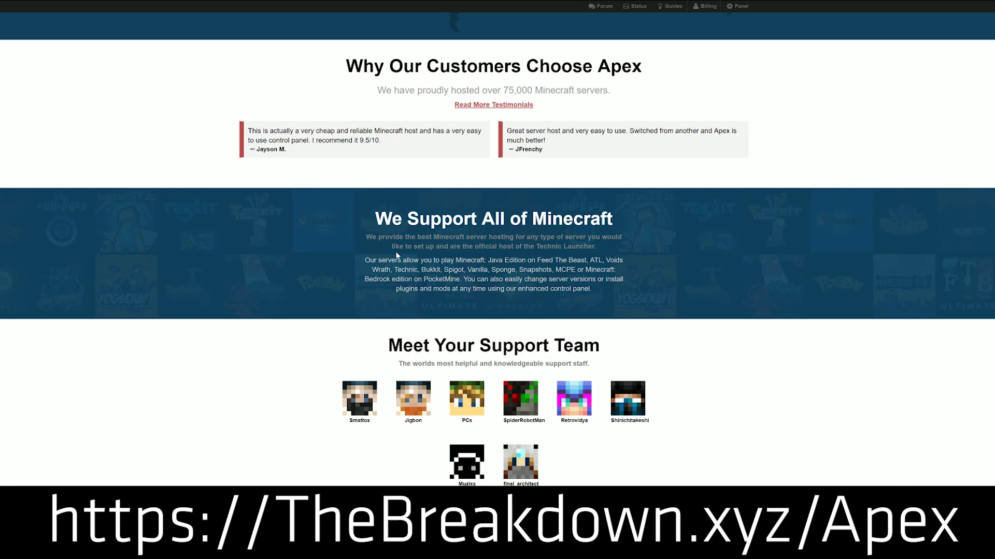
{"action": "scroll", "coordinate": [355, 270], "scroll_direction": "down", "scroll_amount": 1}
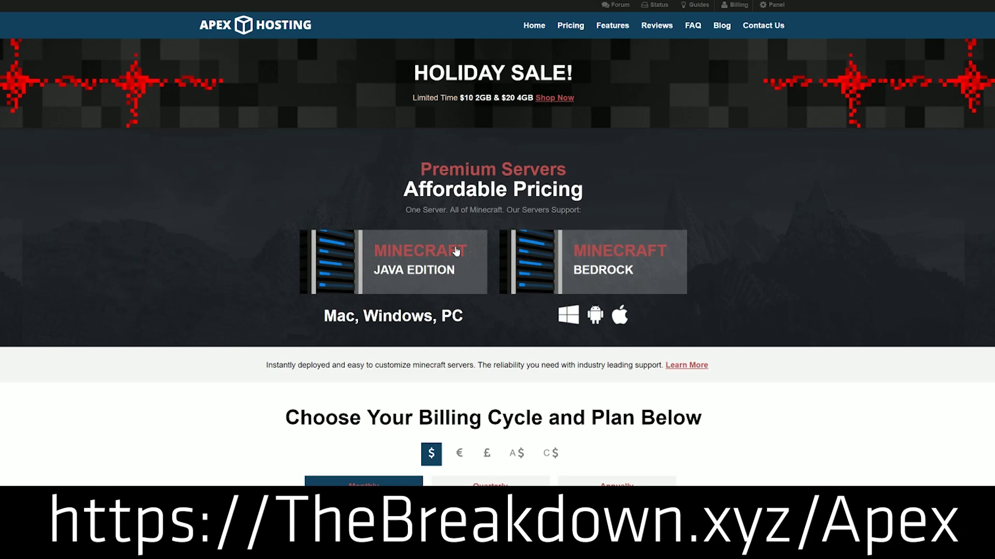
{"action": "left_click", "coordinate": [456, 251]}
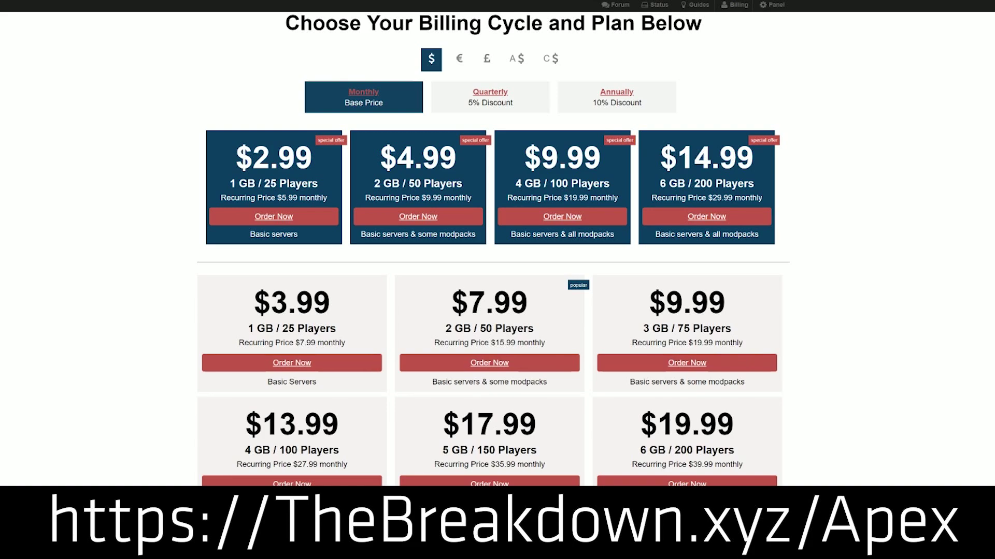
{"action": "scroll", "coordinate": [729, 188], "scroll_direction": "up", "scroll_amount": 8}
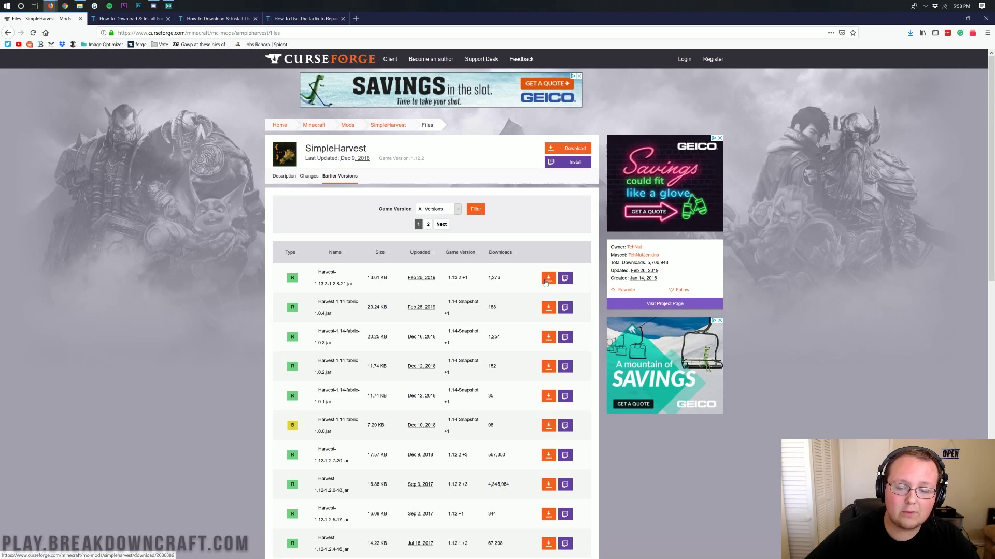
- Download Harvest-1.13.2-1.2.8-21.jar from the SimpleHarvest file list and save it
{"action": "left_click", "coordinate": [546, 280]}
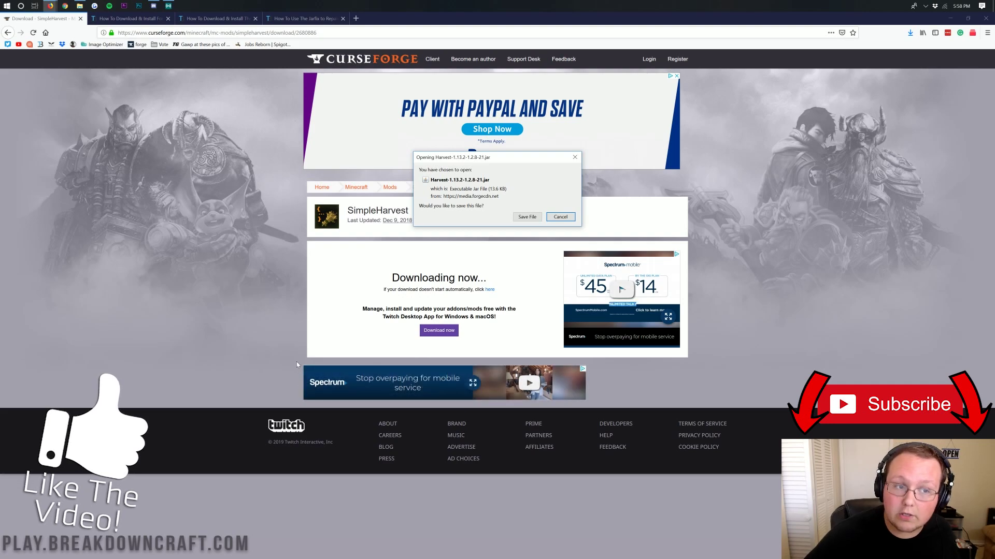
{"action": "left_click", "coordinate": [527, 217]}
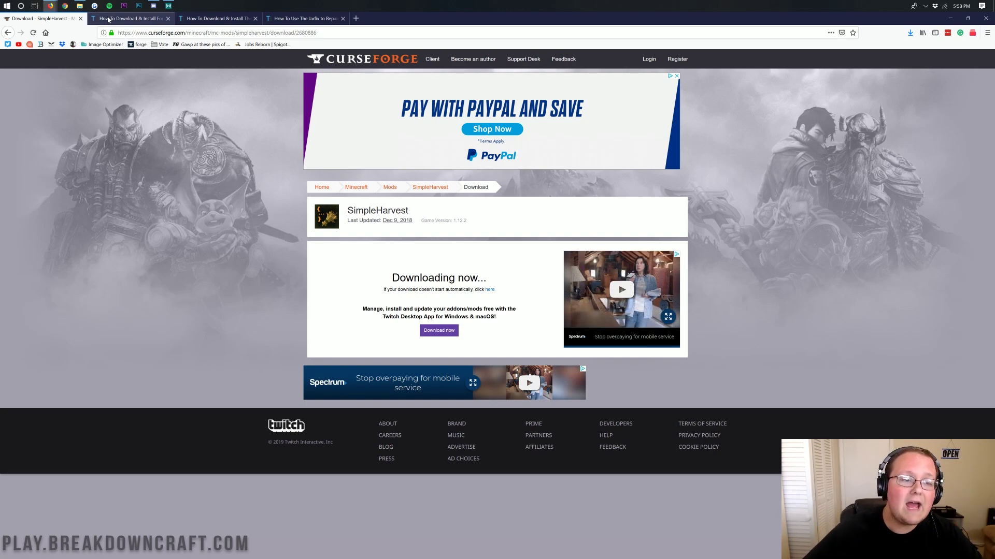
- Open the guide on downloading and installing Forge and follow its download link to the Minecraft Forge files page
{"action": "left_click", "coordinate": [129, 18]}
{"action": "scroll", "coordinate": [351, 259], "scroll_direction": "down", "scroll_amount": 3}
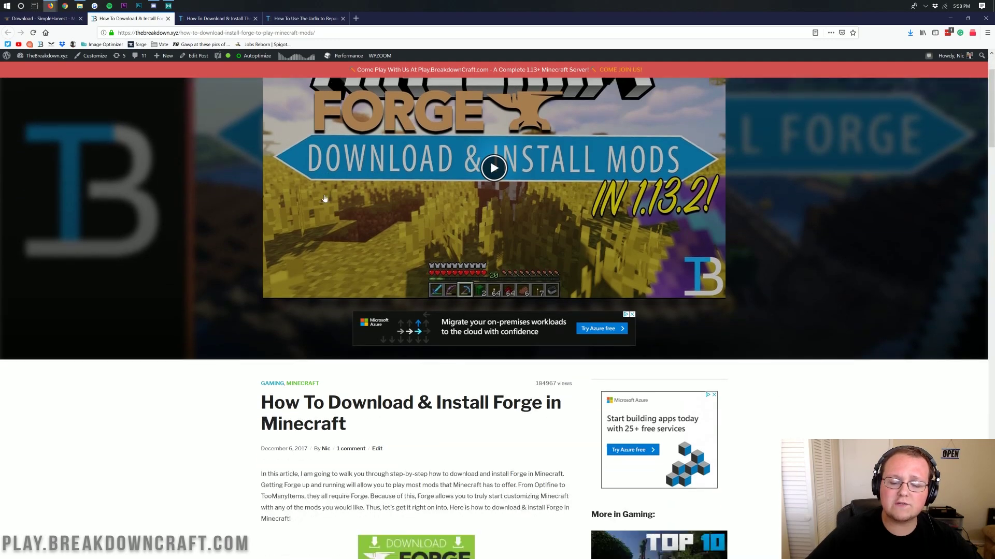
{"action": "scroll", "coordinate": [332, 244], "scroll_direction": "up", "scroll_amount": 2}
{"action": "scroll", "coordinate": [325, 239], "scroll_direction": "down", "scroll_amount": 4}
{"action": "scroll", "coordinate": [325, 239], "scroll_direction": "down", "scroll_amount": 11}
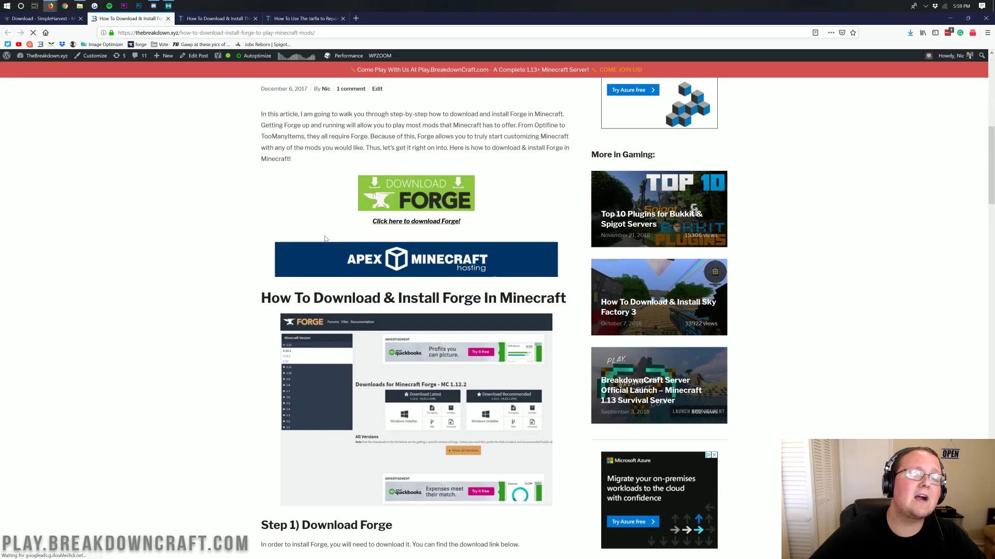
{"action": "scroll", "coordinate": [325, 238], "scroll_direction": "up", "scroll_amount": 5}
{"action": "scroll", "coordinate": [327, 241], "scroll_direction": "up", "scroll_amount": 5}
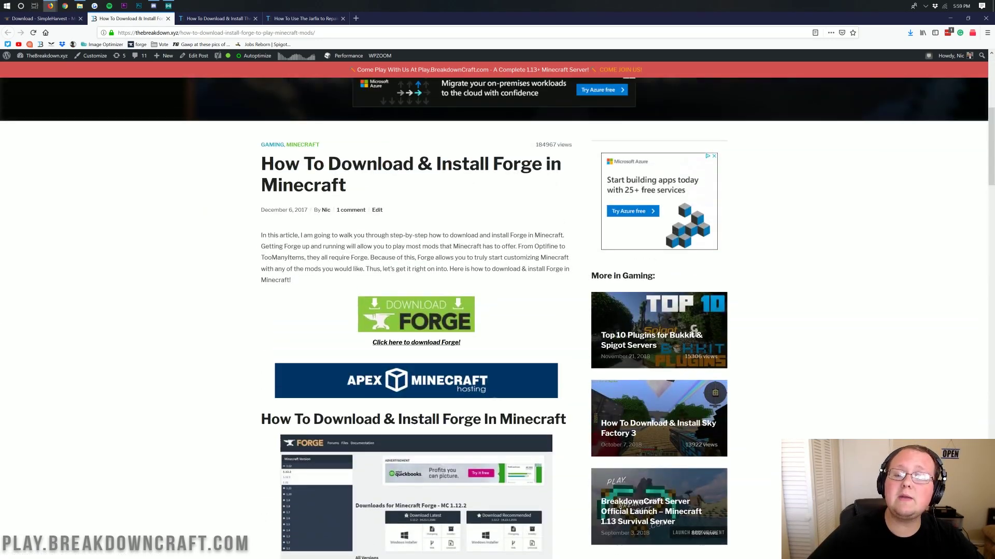
{"action": "left_click", "coordinate": [410, 314]}
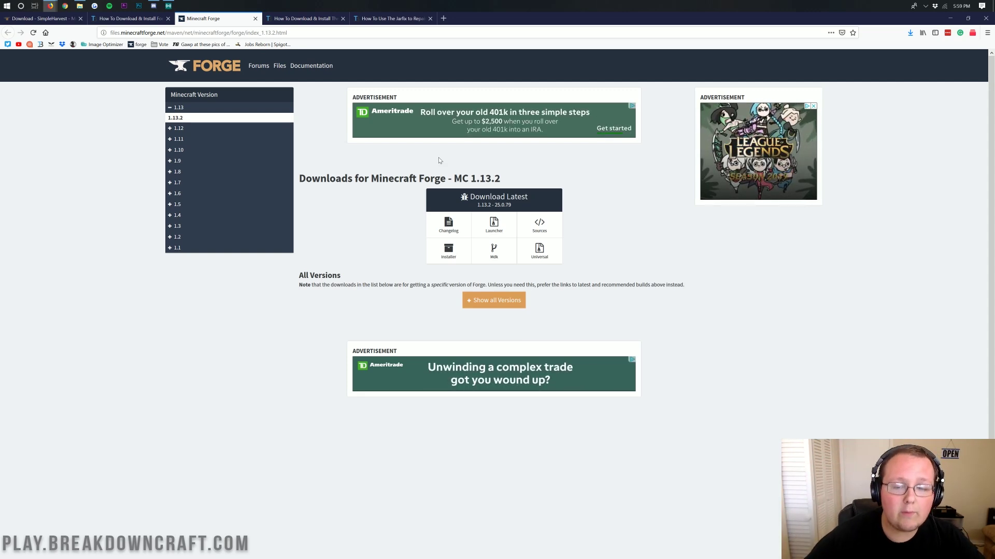
- Request the latest Forge installer for Minecraft 1.13.2, skip the ad page, and dismiss the save prompt
{"action": "left_click_drag", "start_coordinate": [502, 181], "coordinate": [454, 179]}
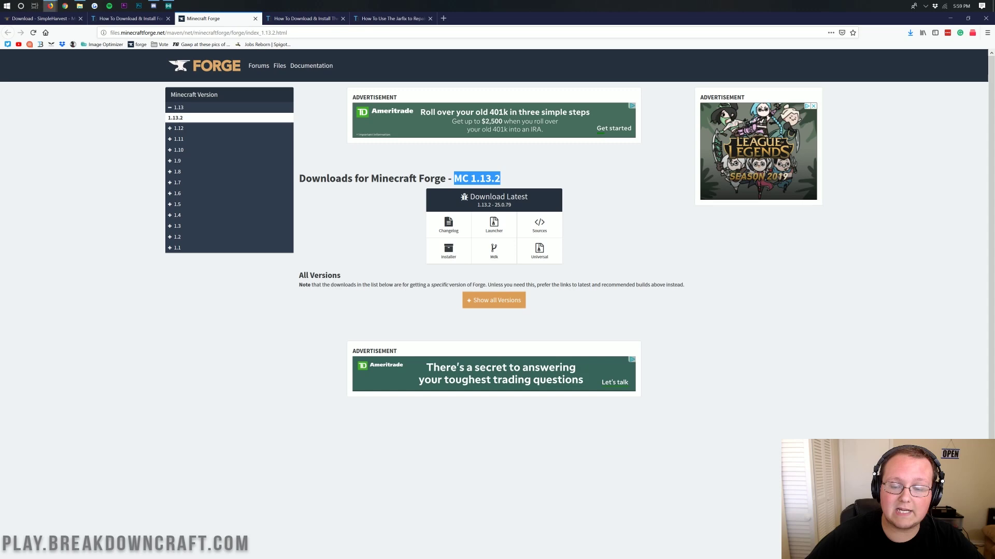
{"action": "left_click", "coordinate": [454, 180]}
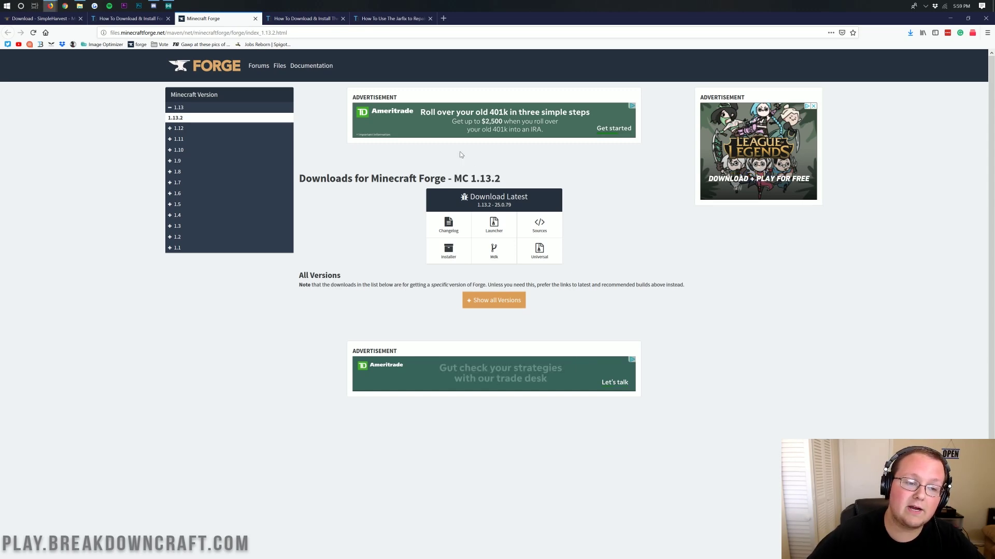
{"action": "left_click", "coordinate": [176, 116]}
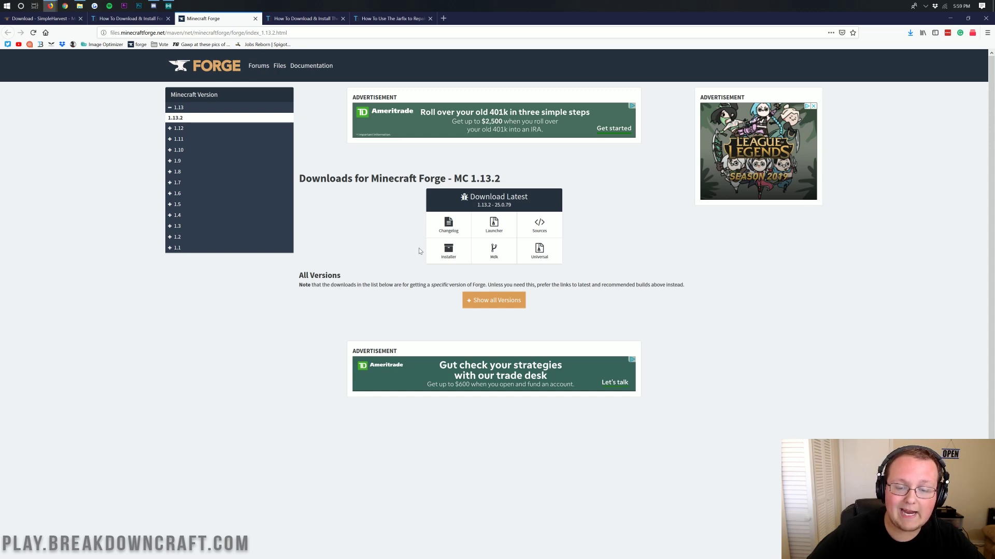
{"action": "left_click", "coordinate": [448, 254]}
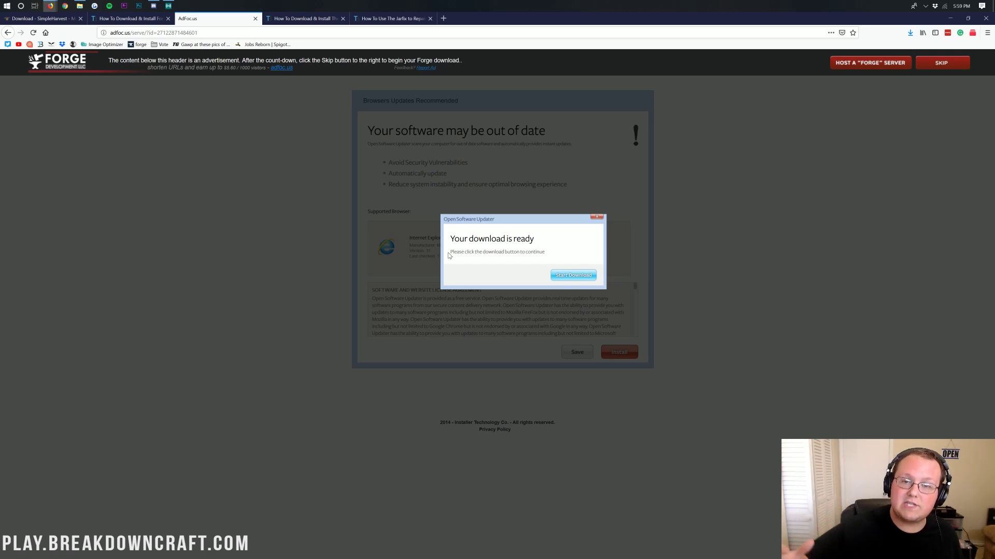
{"action": "left_click", "coordinate": [942, 65]}
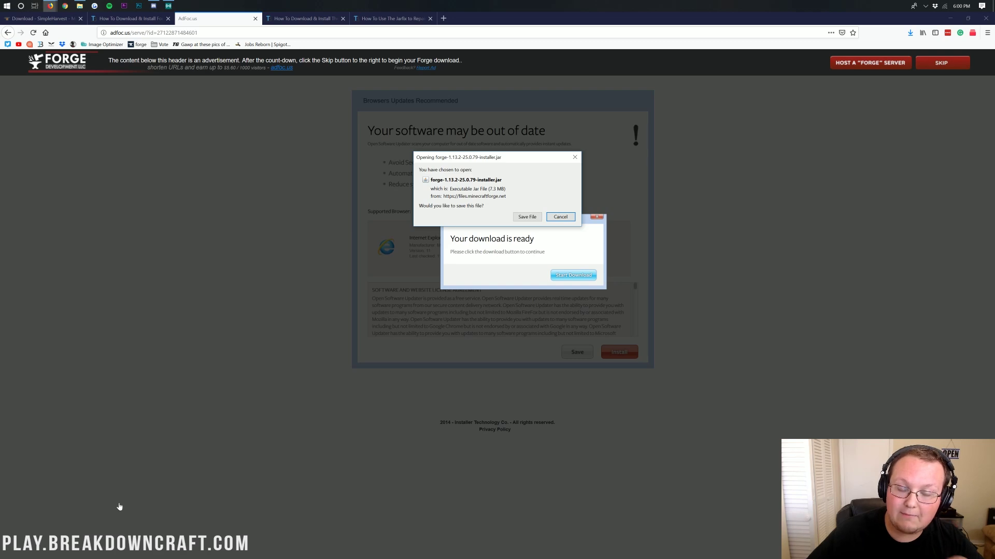
{"action": "left_click", "coordinate": [560, 216]}
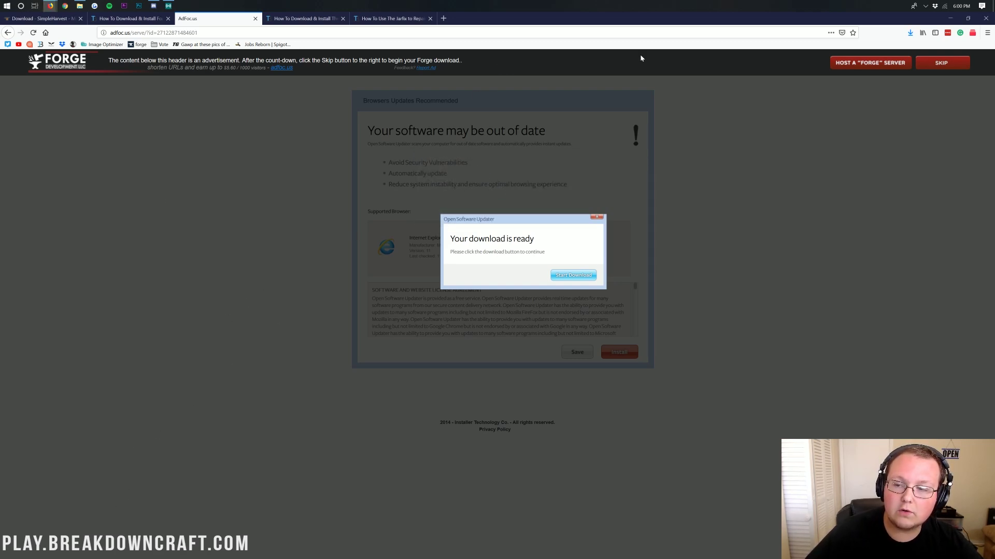
- Clear the open windows off the desktop and place the Harvest and Forge jar files side by side near its upper middle
{"action": "left_click", "coordinate": [950, 18]}
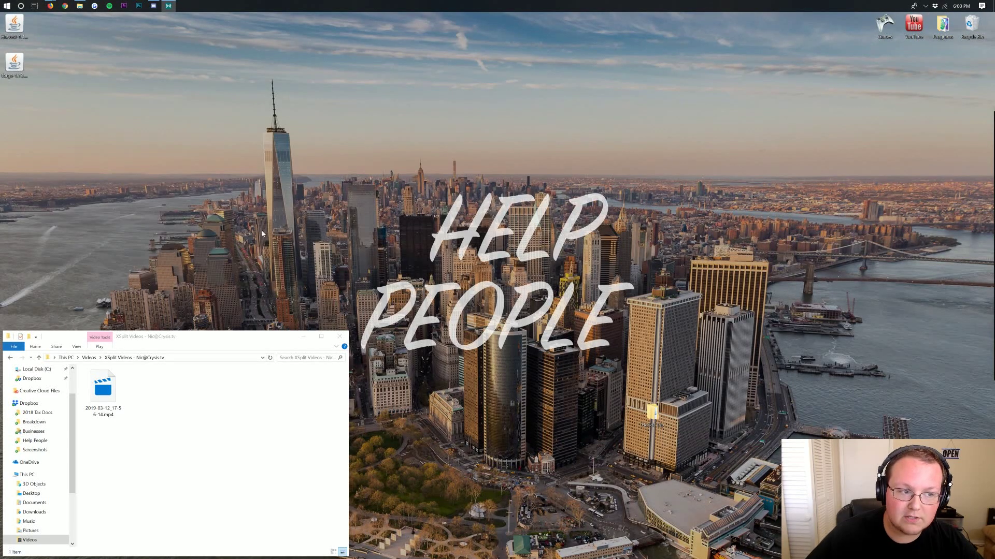
{"action": "left_click", "coordinate": [340, 337]}
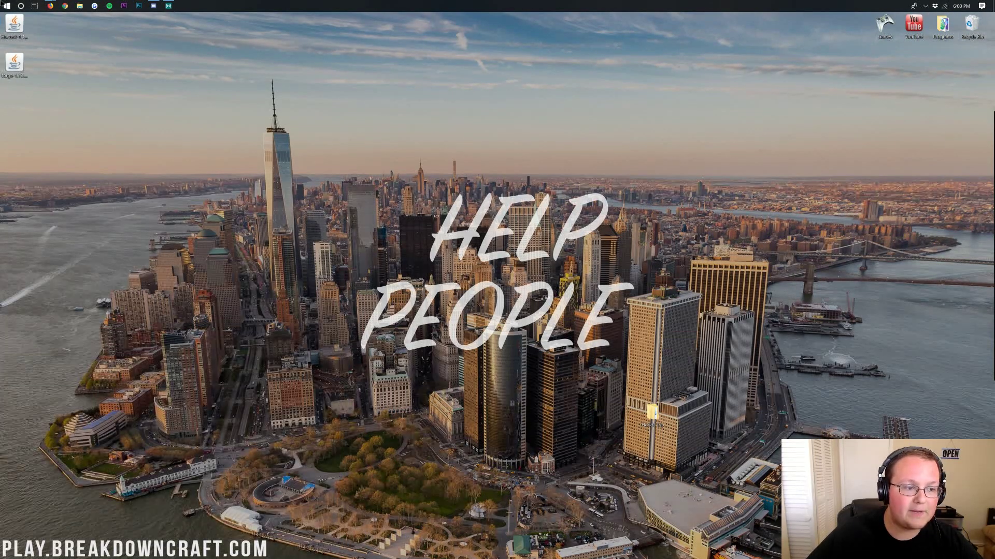
{"action": "left_click_drag", "start_coordinate": [31, 104], "coordinate": [3, 15]}
{"action": "left_click_drag", "start_coordinate": [14, 63], "coordinate": [482, 113]}
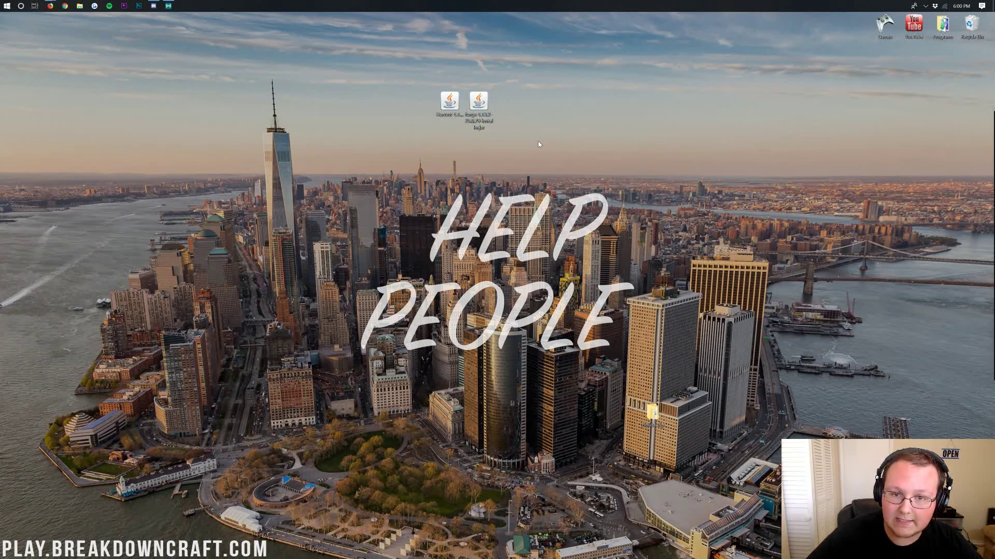
{"action": "left_click_drag", "start_coordinate": [486, 108], "coordinate": [515, 106]}
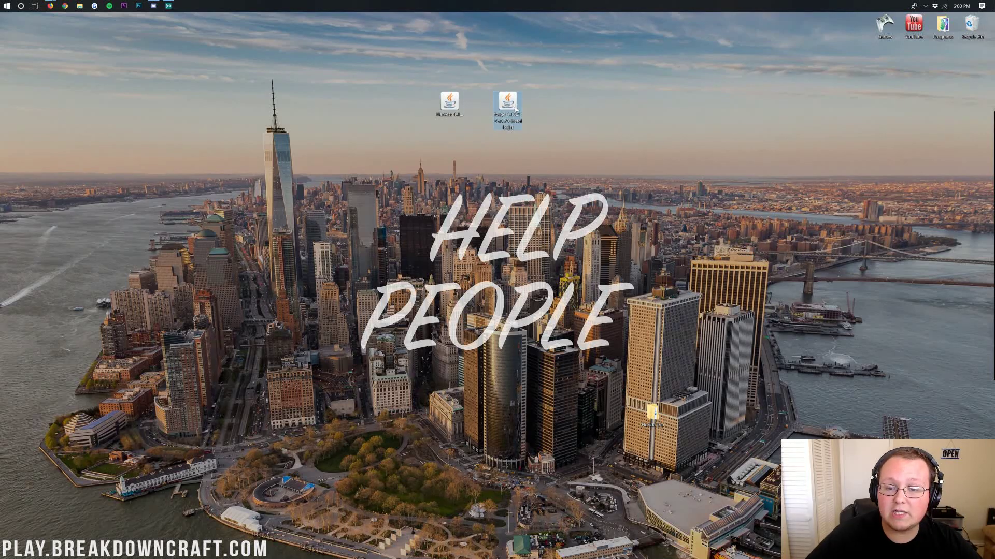
- Launch the Forge installer jar with Java(TM) Platform SE binary
{"action": "right_click", "coordinate": [506, 115]}
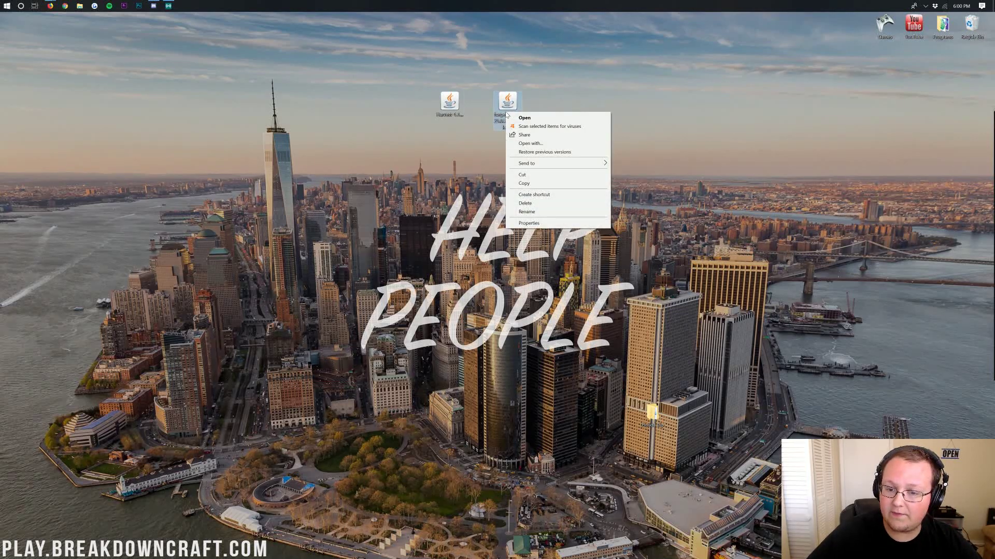
{"action": "left_click", "coordinate": [521, 143]}
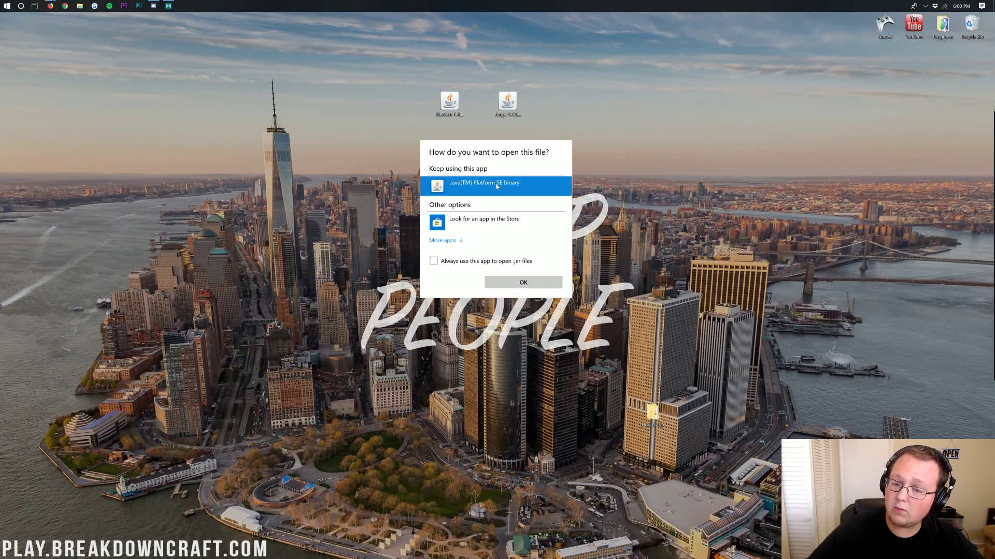
{"action": "left_click", "coordinate": [524, 284]}
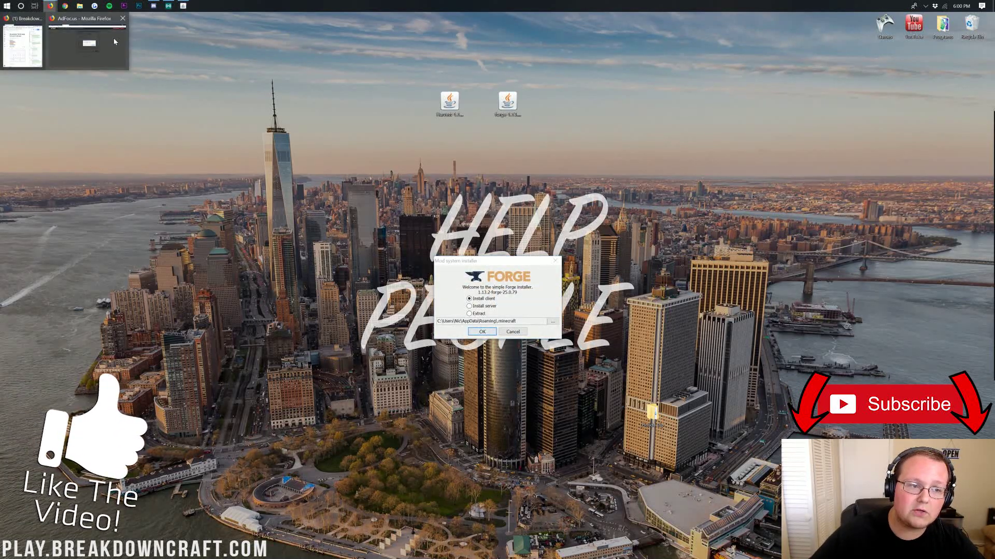
- Return to Firefox and review the guide on downloading and installing the Java SE Development Kit
{"action": "left_click", "coordinate": [114, 39]}
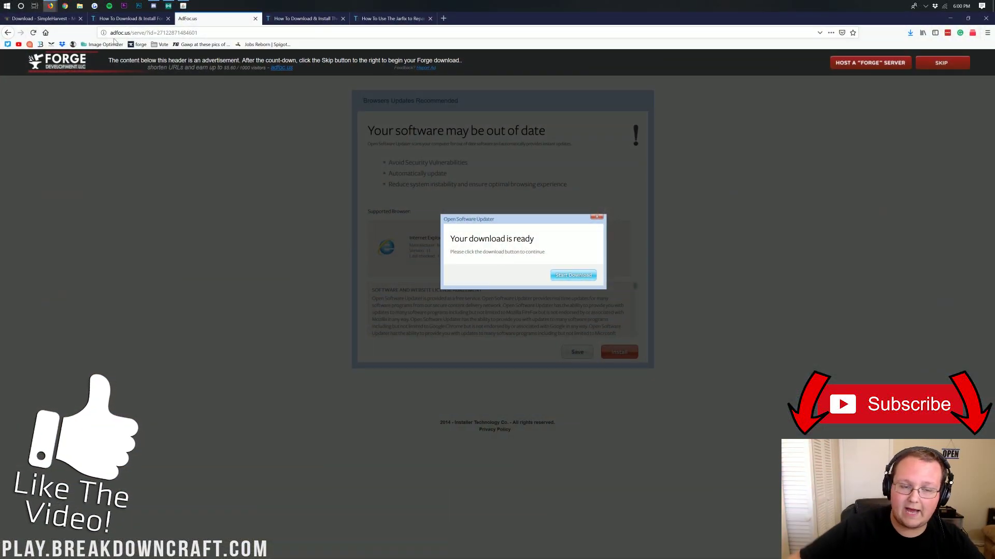
{"action": "left_click", "coordinate": [305, 18]}
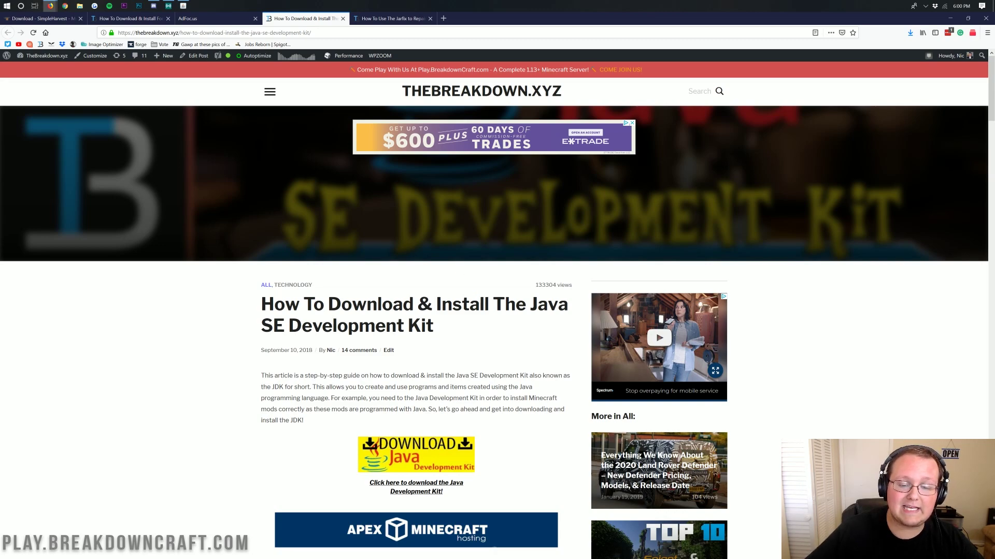
{"action": "scroll", "coordinate": [305, 251], "scroll_direction": "down", "scroll_amount": 5}
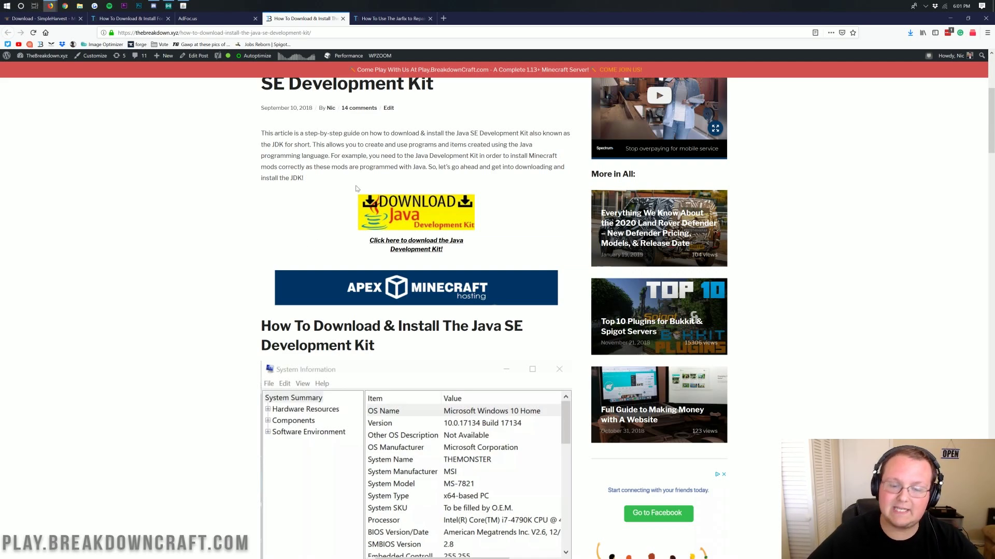
{"action": "scroll", "coordinate": [313, 177], "scroll_direction": "down", "scroll_amount": 10}
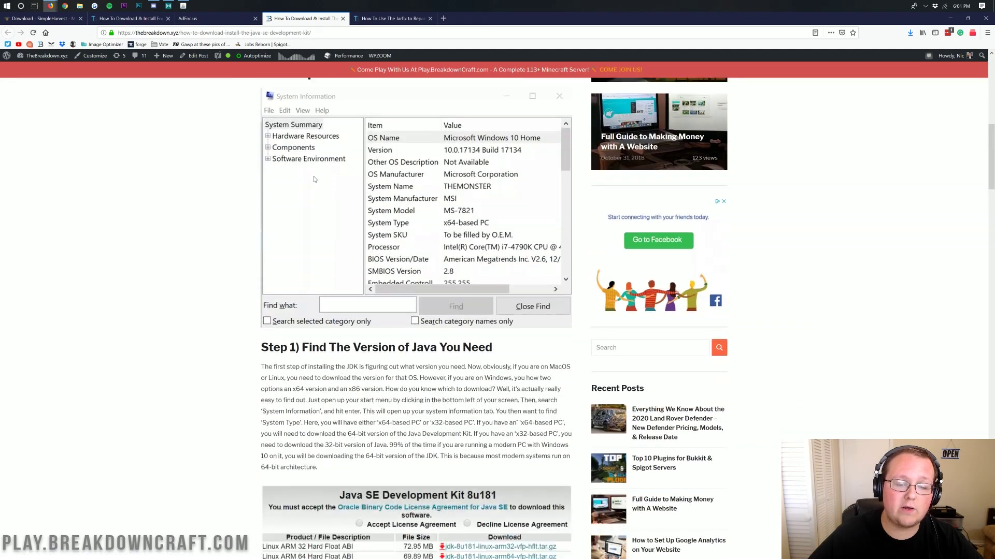
- Finish reviewing the Java SE Development Kit guide and read through the article on using the Jarfix to repair .jar files
{"action": "scroll", "coordinate": [330, 256], "scroll_direction": "down", "scroll_amount": 6}
{"action": "scroll", "coordinate": [330, 256], "scroll_direction": "up", "scroll_amount": 15}
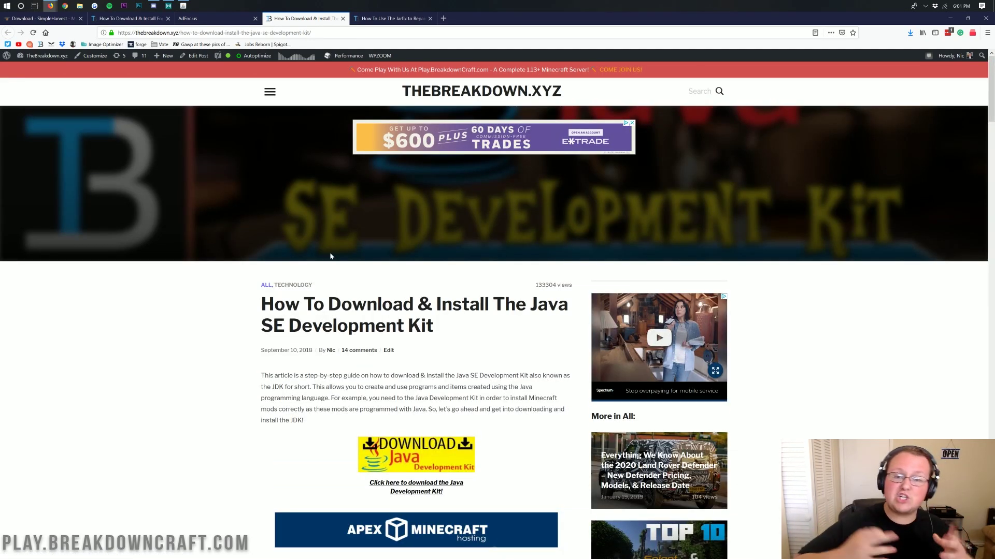
{"action": "left_click", "coordinate": [375, 19]}
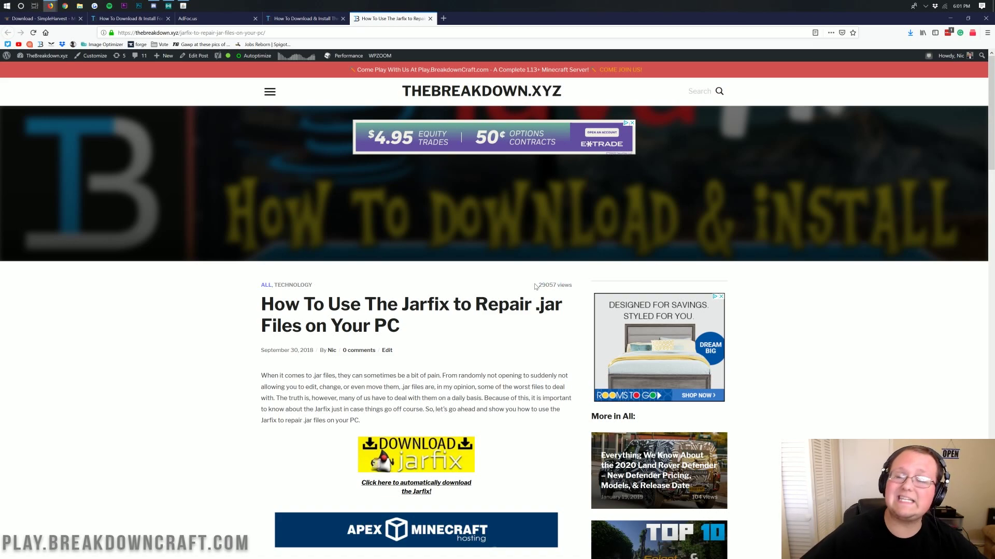
{"action": "scroll", "coordinate": [535, 286], "scroll_direction": "down", "scroll_amount": 4}
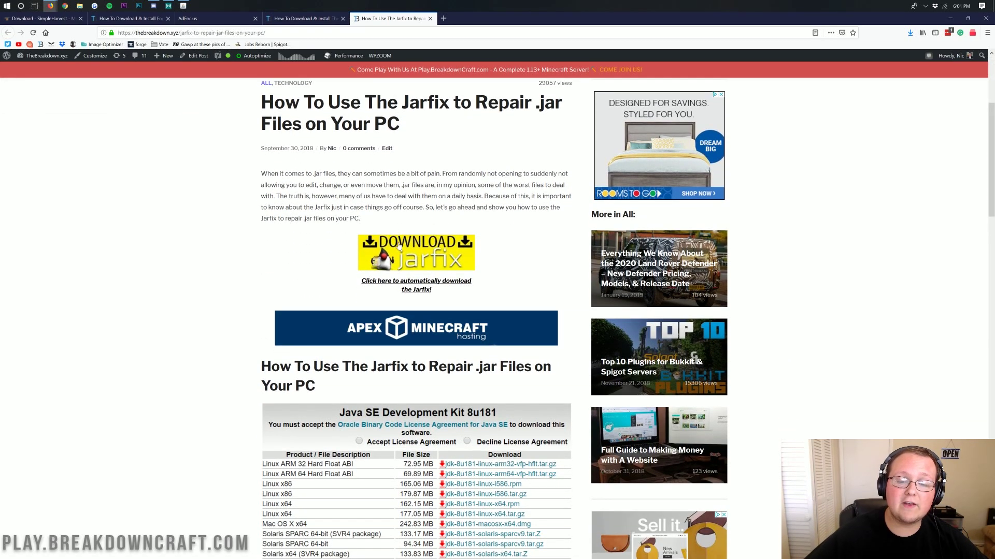
{"action": "scroll", "coordinate": [342, 255], "scroll_direction": "down", "scroll_amount": 20}
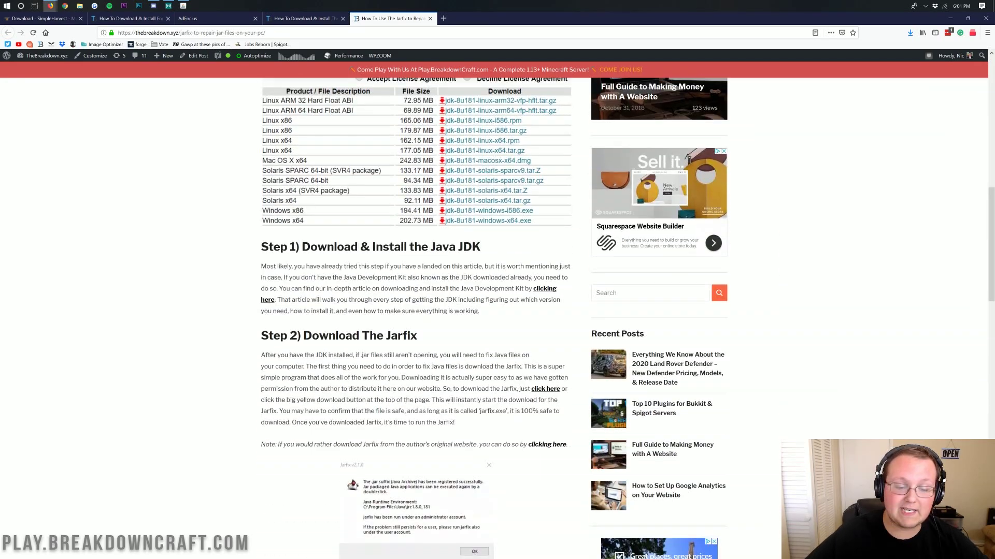
{"action": "scroll", "coordinate": [341, 257], "scroll_direction": "down", "scroll_amount": 4}
{"action": "scroll", "coordinate": [342, 258], "scroll_direction": "up", "scroll_amount": 20}
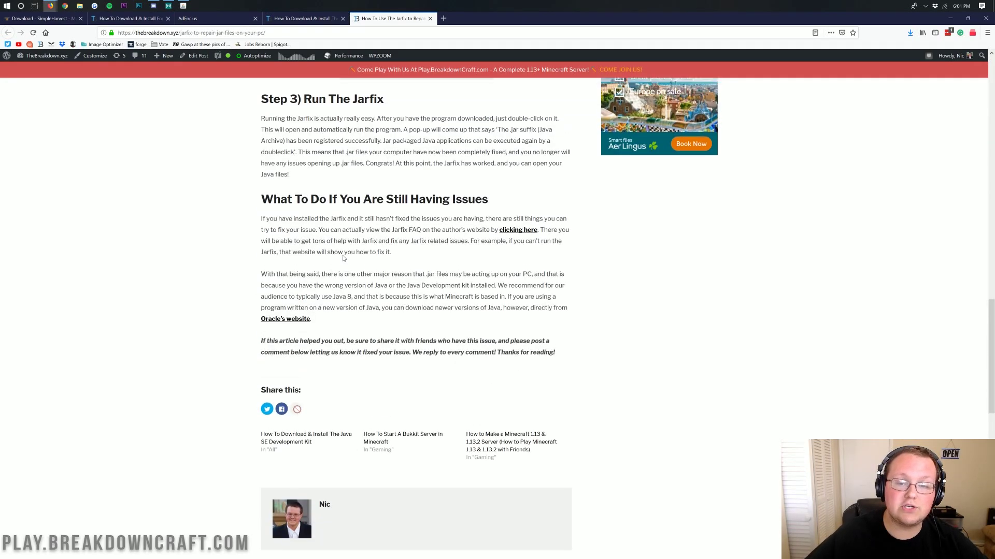
{"action": "scroll", "coordinate": [342, 258], "scroll_direction": "up", "scroll_amount": 5}
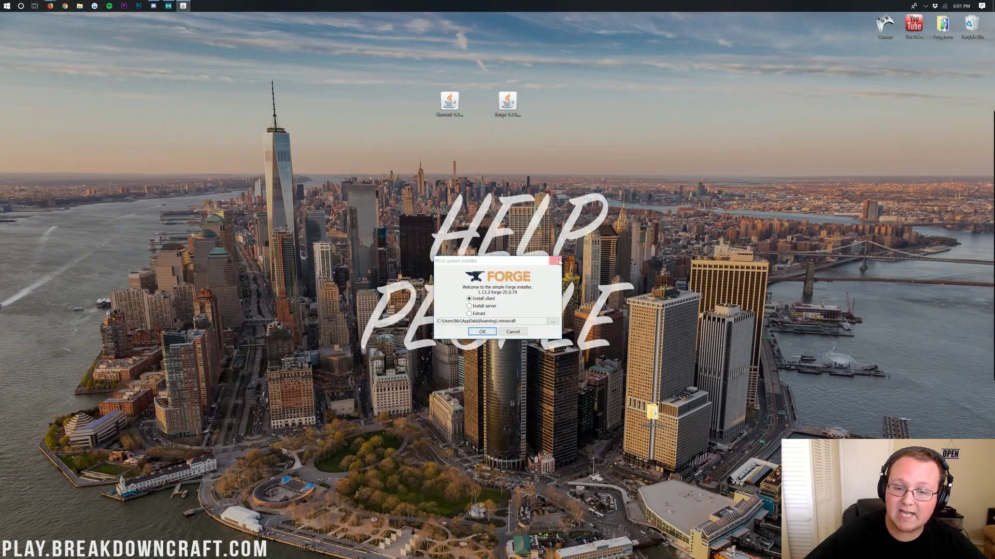
- Close the Forge installer, search Windows for "downloads", and inspect the Downloads folder beside the two jar files before closing it
{"action": "left_click", "coordinate": [555, 260]}
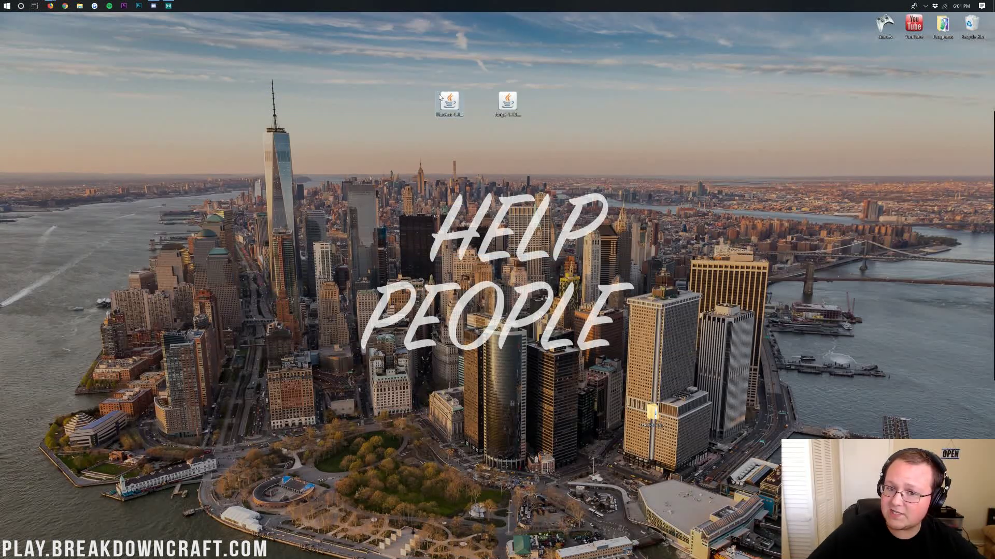
{"action": "left_click", "coordinate": [2, 5]}
{"action": "type", "text": "downl"}
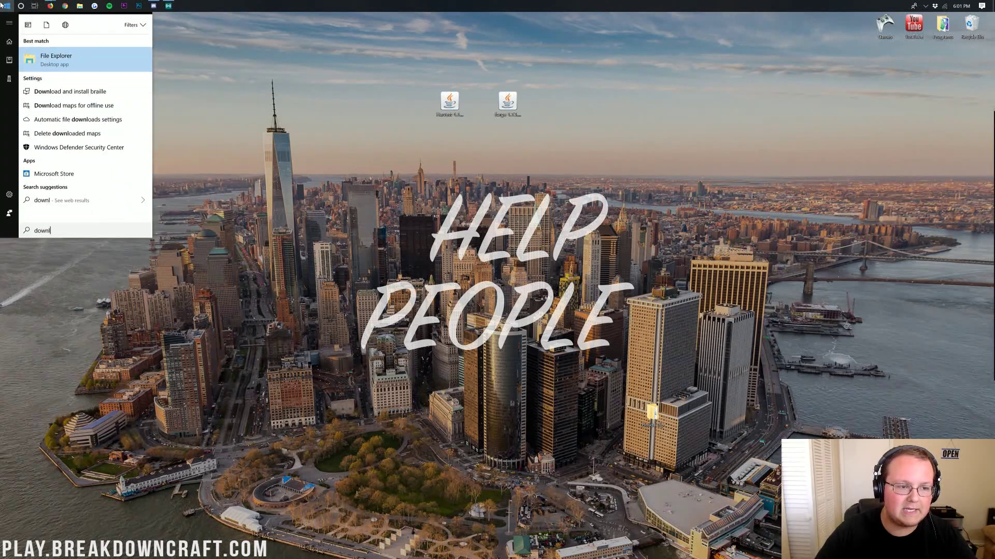
{"action": "type", "text": "oads"}
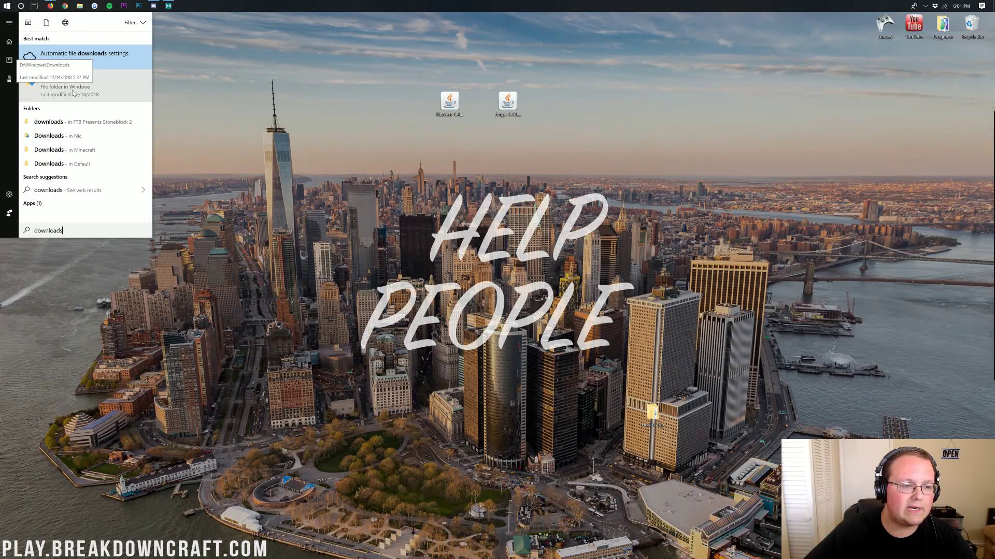
{"action": "left_click", "coordinate": [73, 93]}
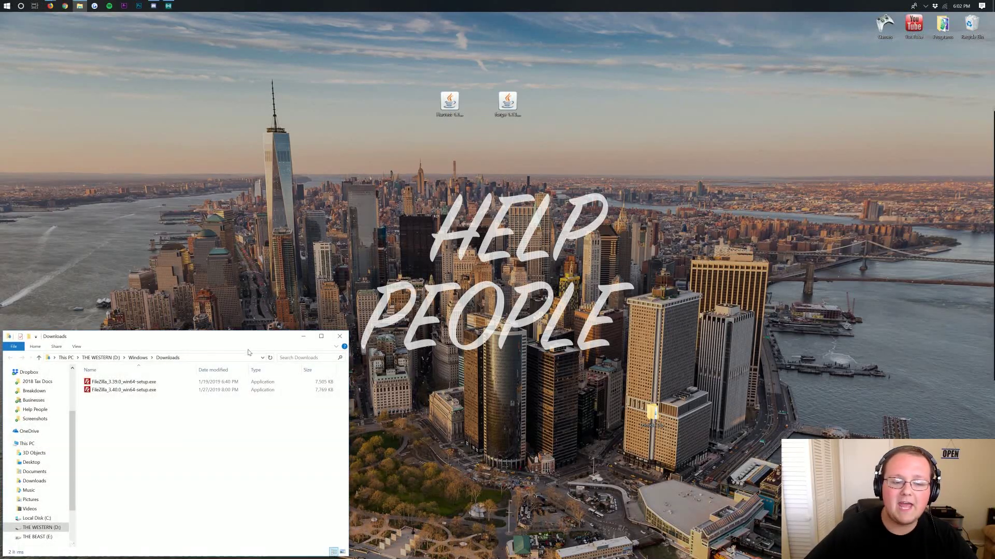
{"action": "left_click_drag", "start_coordinate": [231, 338], "coordinate": [530, 145]}
{"action": "left_click_drag", "start_coordinate": [544, 104], "coordinate": [434, 107]}
{"action": "mouse_move", "coordinate": [448, 103]}
{"action": "left_mouse_down"}
{"action": "mouse_move", "coordinate": [456, 119]}
{"action": "mouse_move", "coordinate": [435, 254]}
{"action": "mouse_move", "coordinate": [488, 98]}
{"action": "mouse_move", "coordinate": [446, 109]}
{"action": "left_mouse_up"}
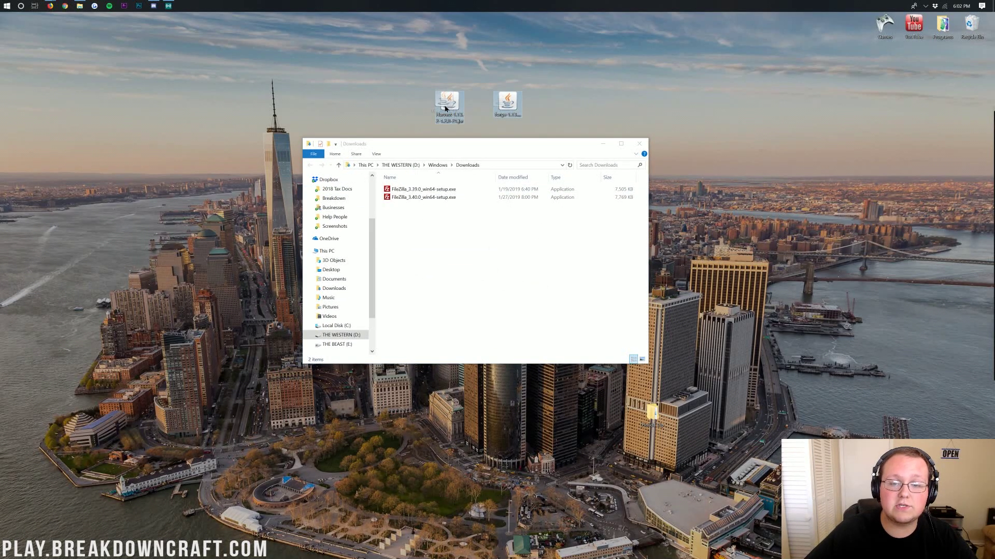
{"action": "left_click", "coordinate": [639, 143]}
- Open the Forge jar with Java(TM) Platform SE binary, install the client, and dismiss the completion message
{"action": "left_click", "coordinate": [502, 118]}
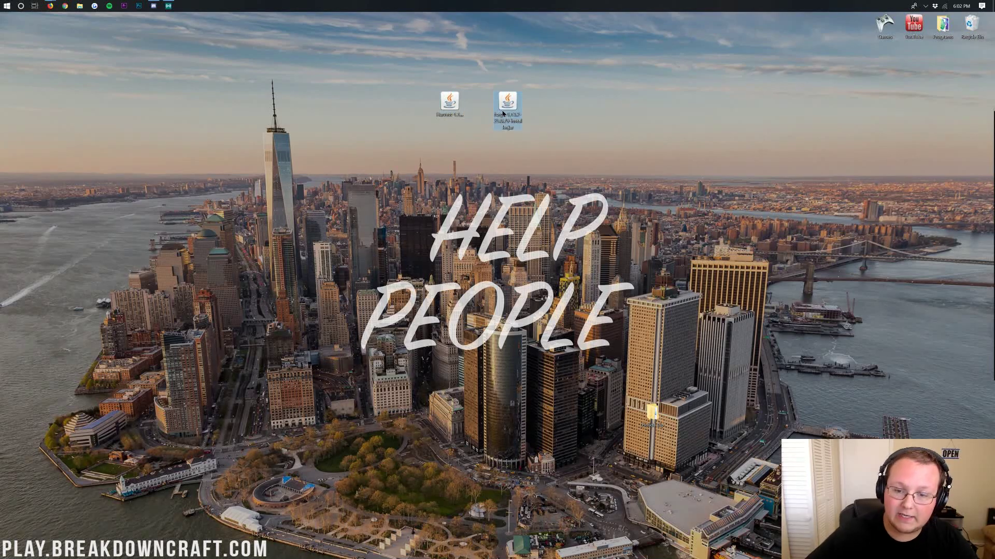
{"action": "right_click", "coordinate": [502, 112]}
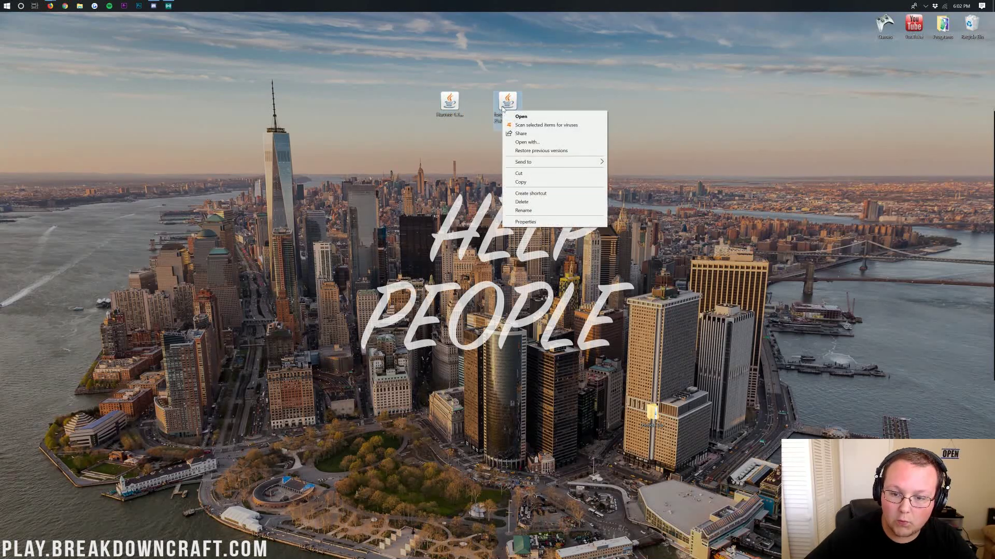
{"action": "left_click", "coordinate": [534, 143]}
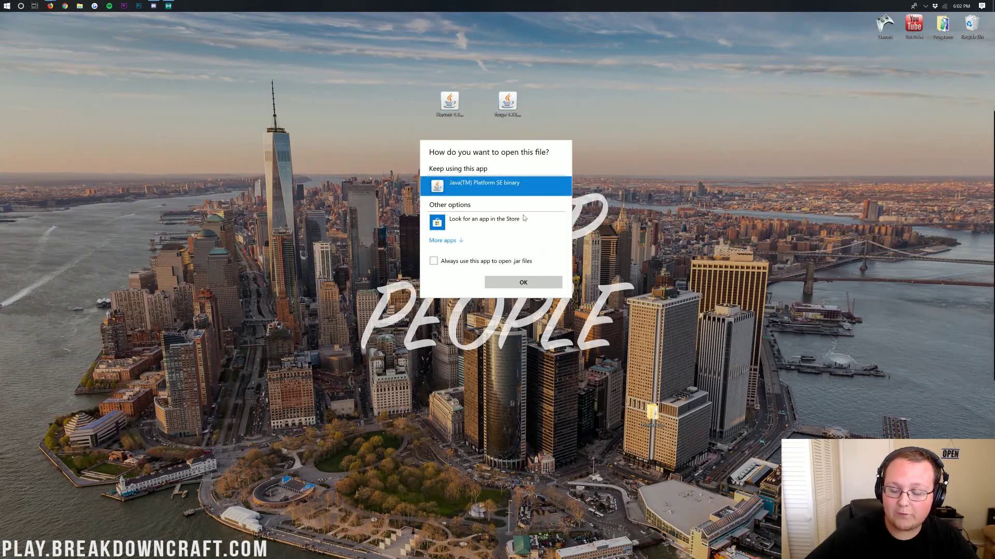
{"action": "left_click", "coordinate": [517, 280]}
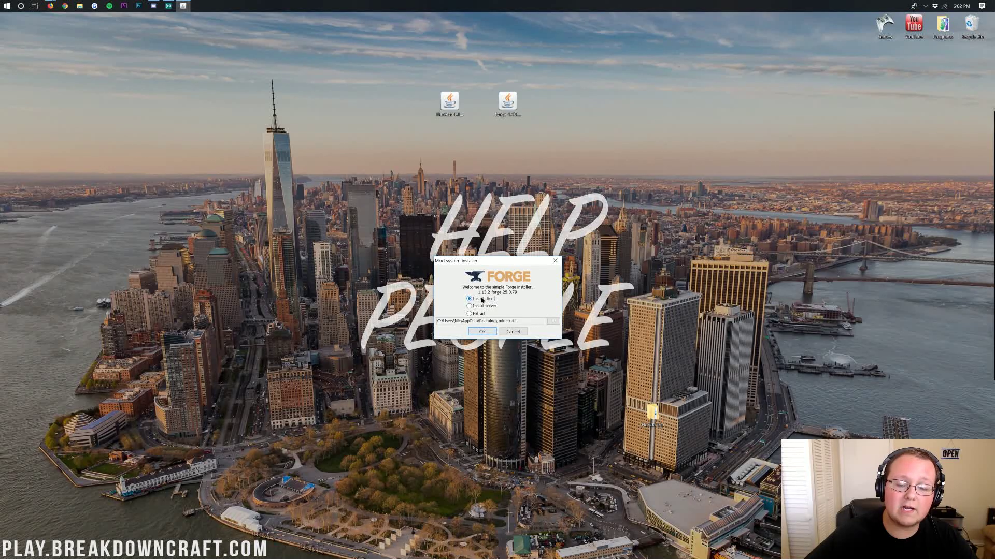
{"action": "left_click", "coordinate": [482, 331]}
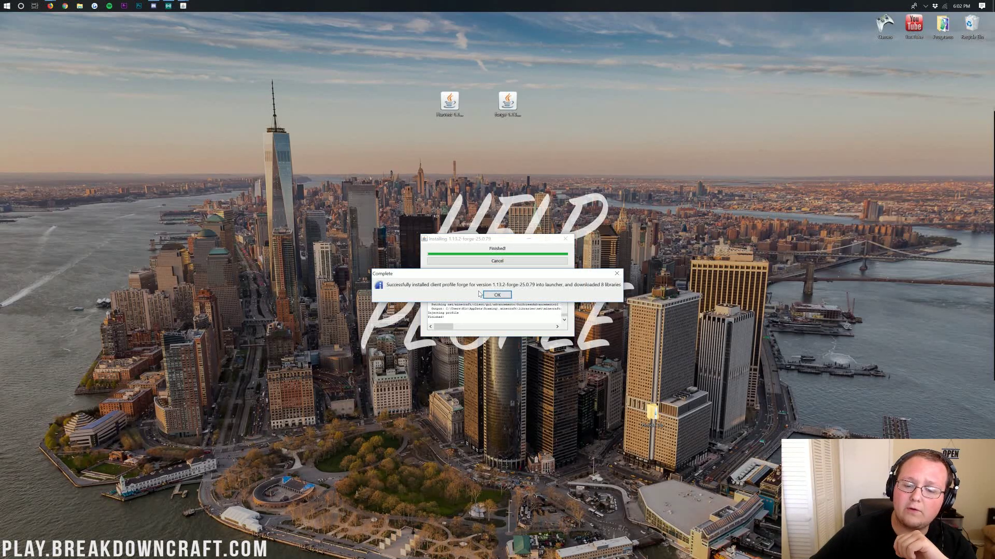
{"action": "left_click", "coordinate": [497, 295]}
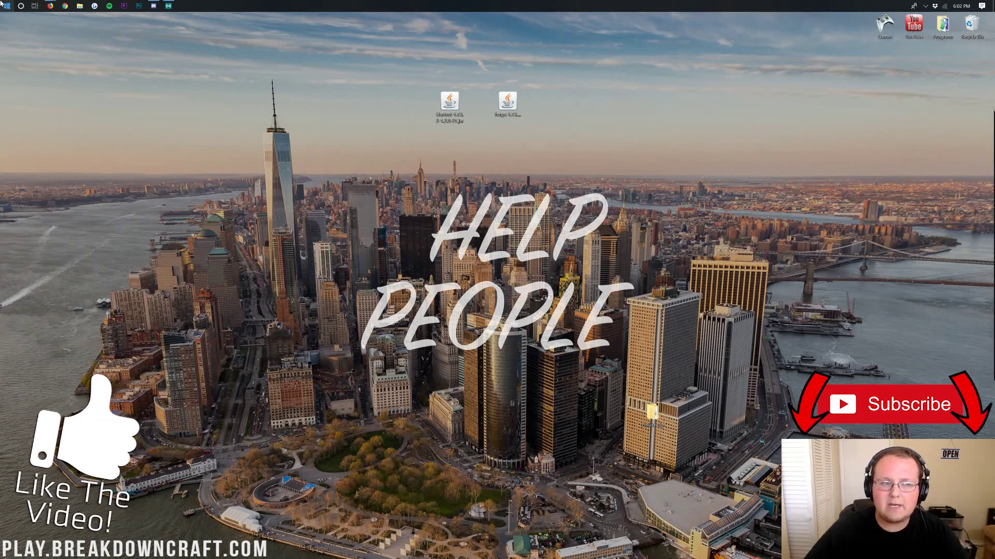
- Open the %appdata% location through the Windows Run dialog and go into the .minecraft folder
{"action": "left_click", "coordinate": [1, 3]}
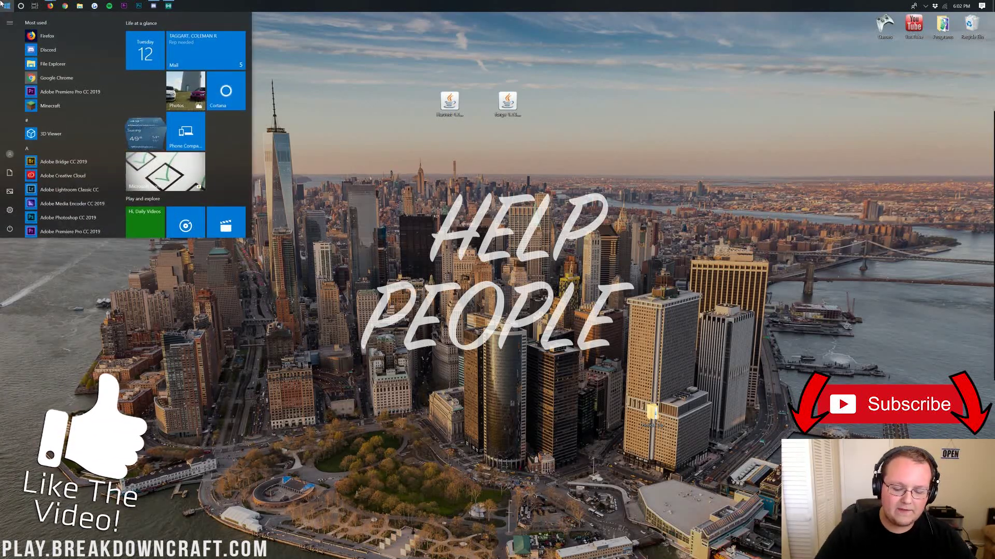
{"action": "type", "text": "run"}
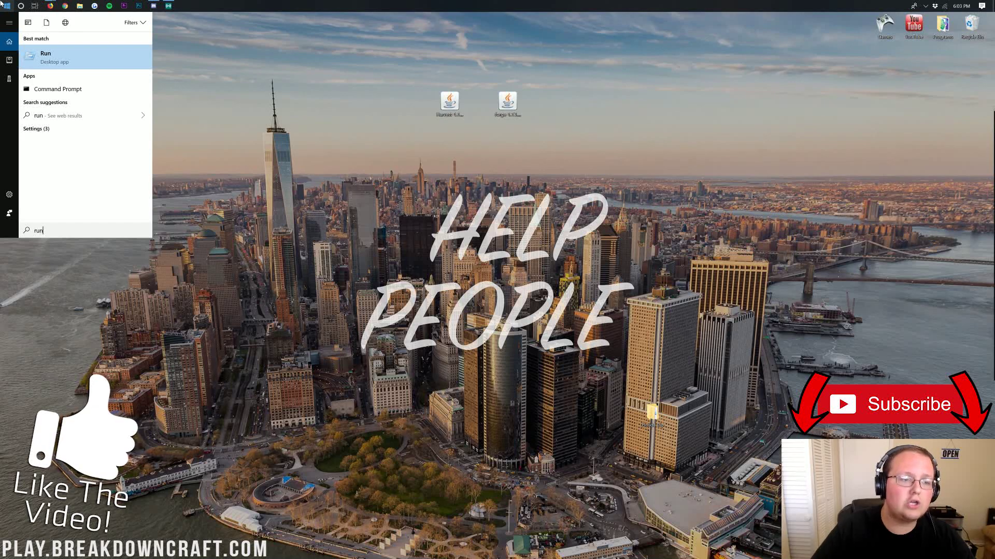
{"action": "left_click", "coordinate": [62, 59]}
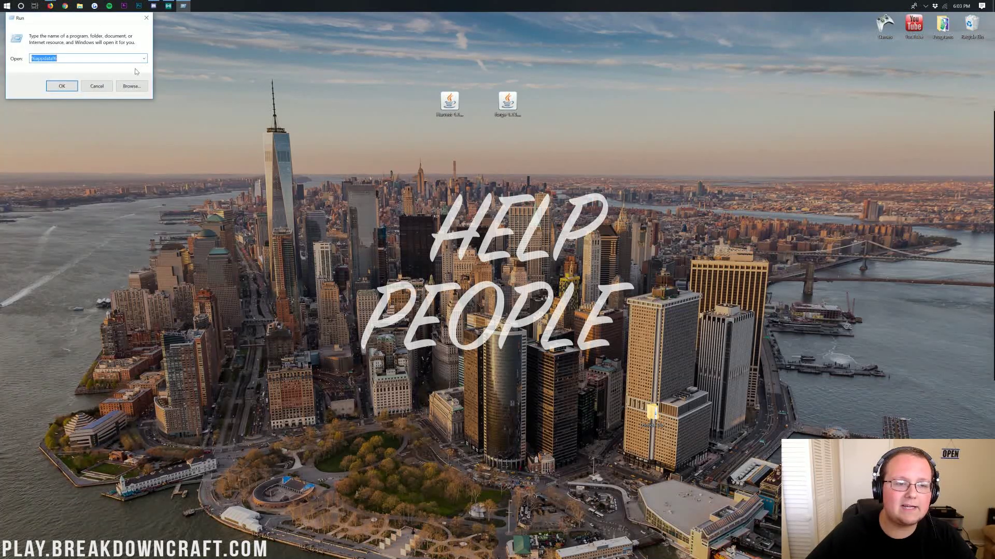
{"action": "left_click_drag", "start_coordinate": [64, 25], "coordinate": [80, 41]}
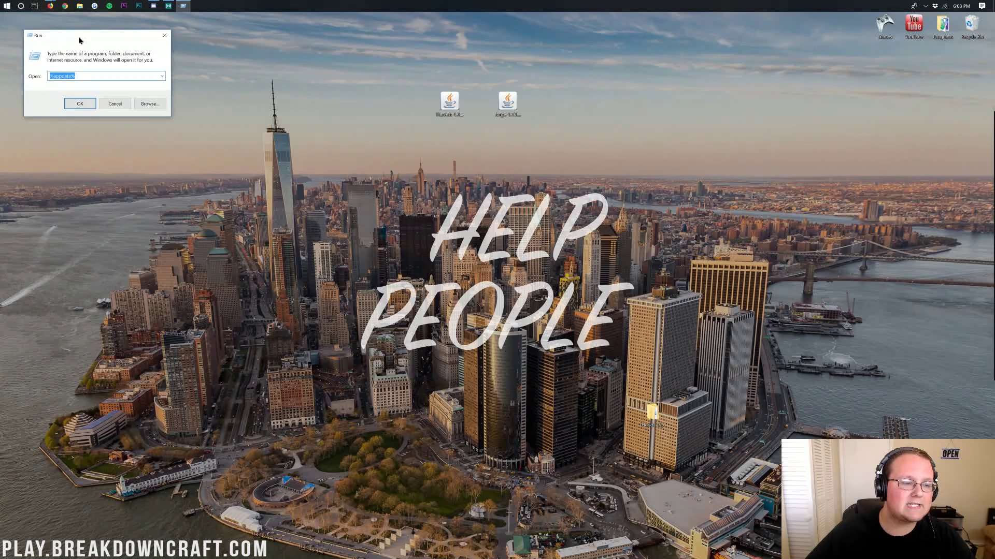
{"action": "type", "text": "%a"}
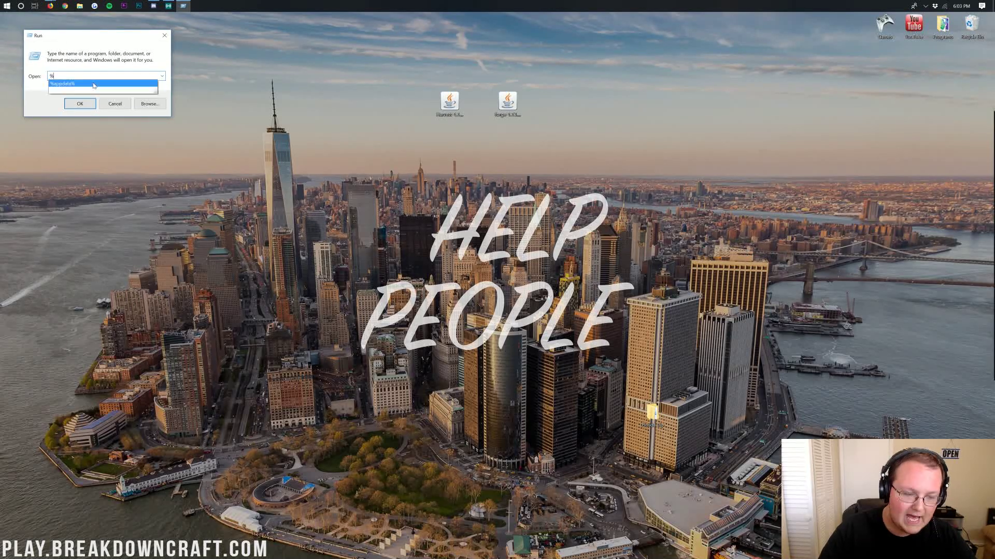
{"action": "type", "text": "ppdata"}
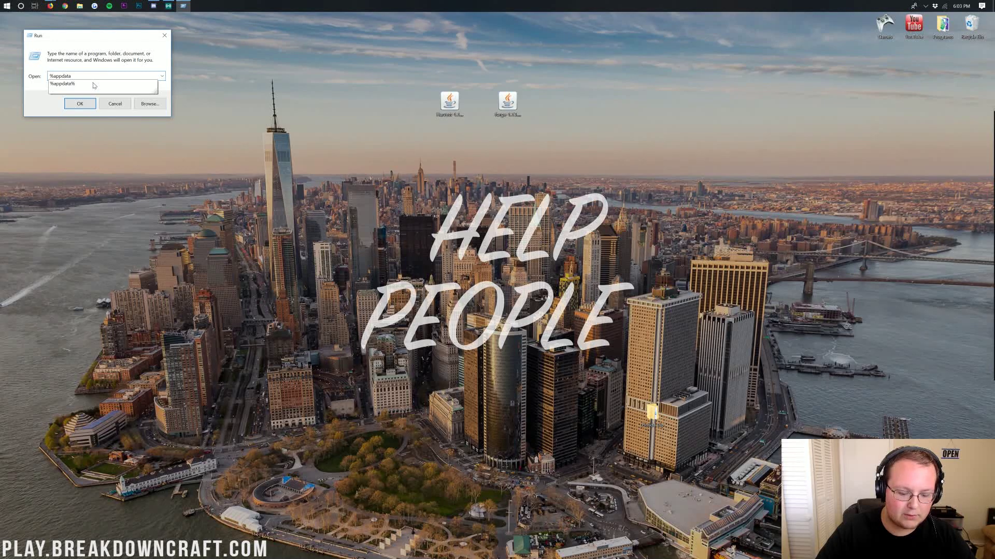
{"action": "type", "text": "%"}
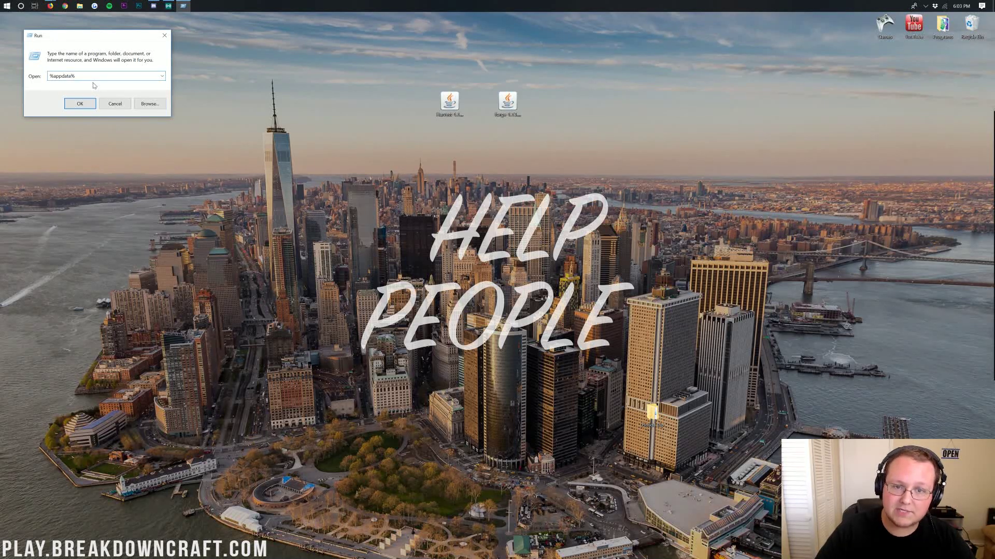
{"action": "key", "text": "Return"}
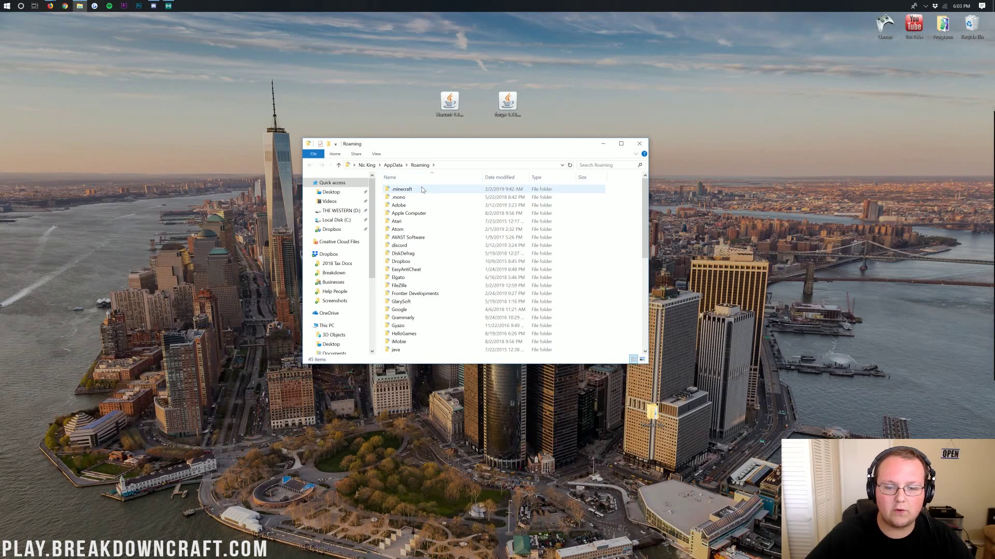
{"action": "double_click", "coordinate": [405, 191]}
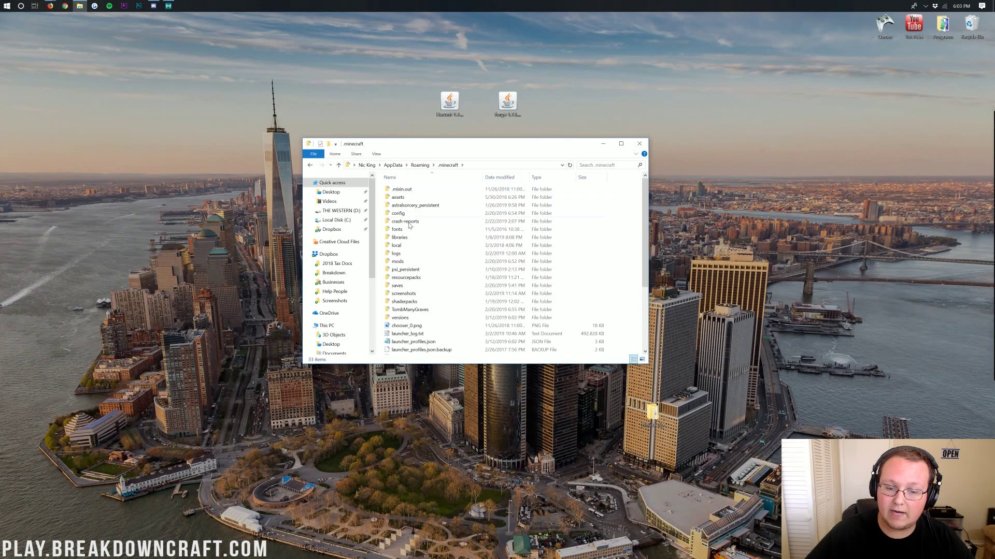
- Move the existing mods folder to the Recycle Bin and create a new folder named "mods" in .minecraft
{"action": "left_click", "coordinate": [399, 262]}
{"action": "left_click_drag", "start_coordinate": [399, 262], "coordinate": [980, 22]}
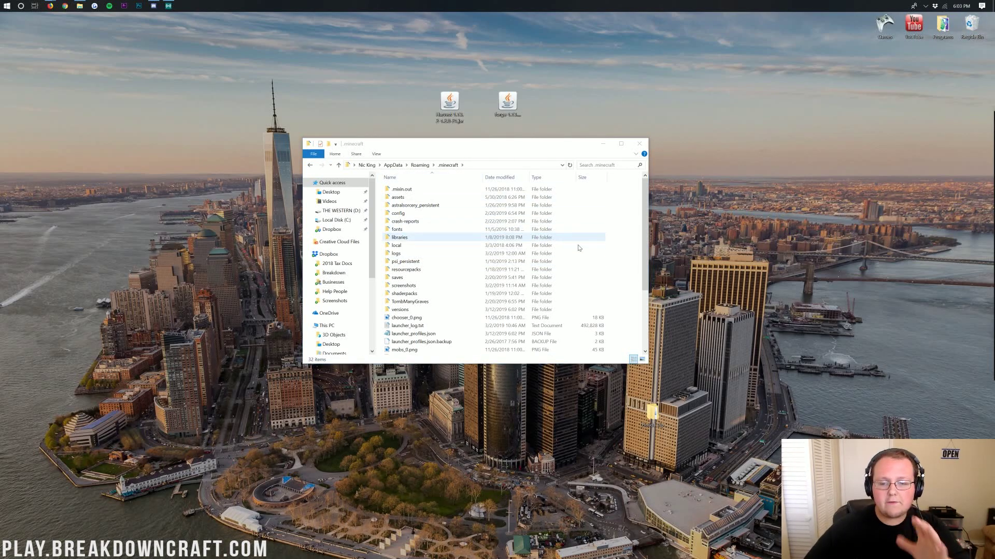
{"action": "right_click", "coordinate": [624, 250]}
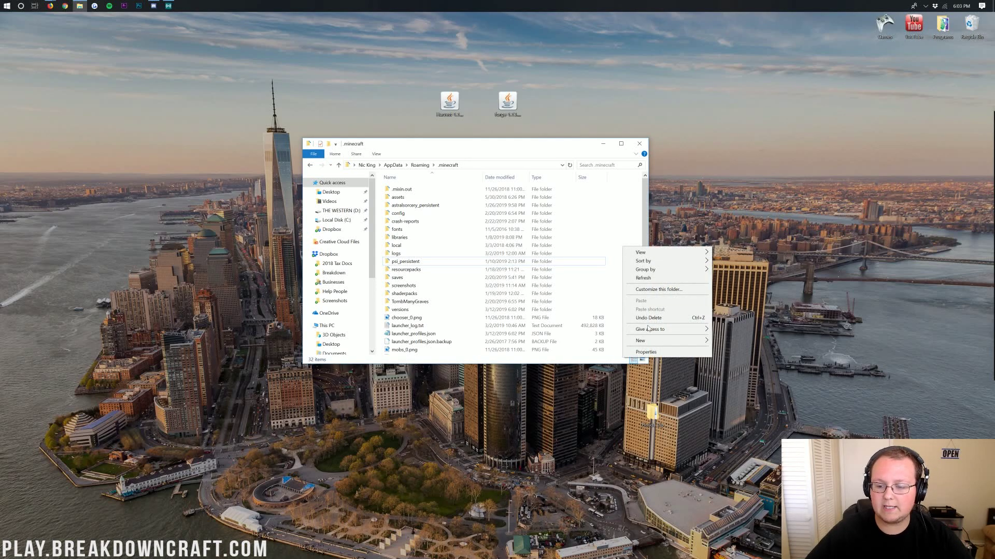
{"action": "mouse_move", "coordinate": [649, 340]}
{"action": "left_click", "coordinate": [733, 342]}
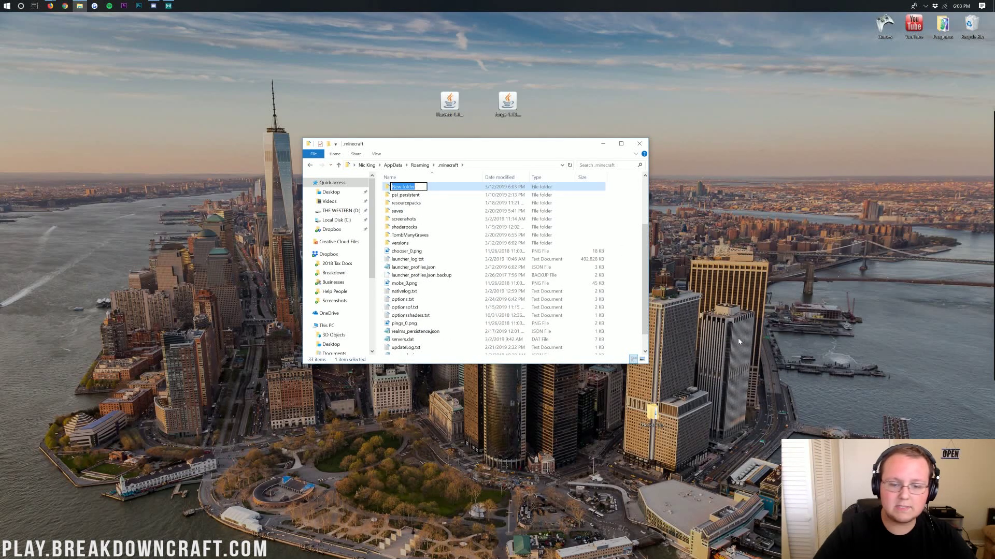
{"action": "type", "text": "mods"}
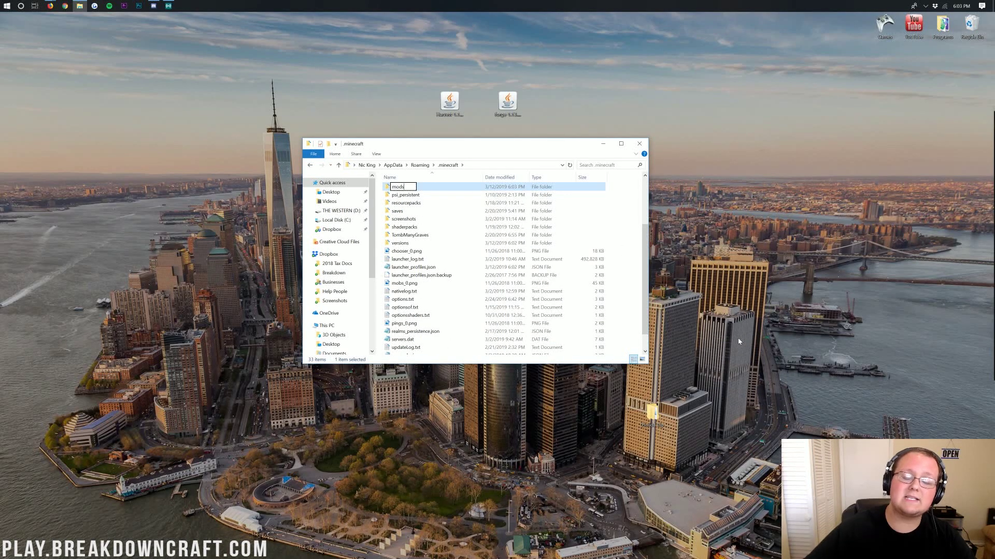
{"action": "key", "text": "Return"}
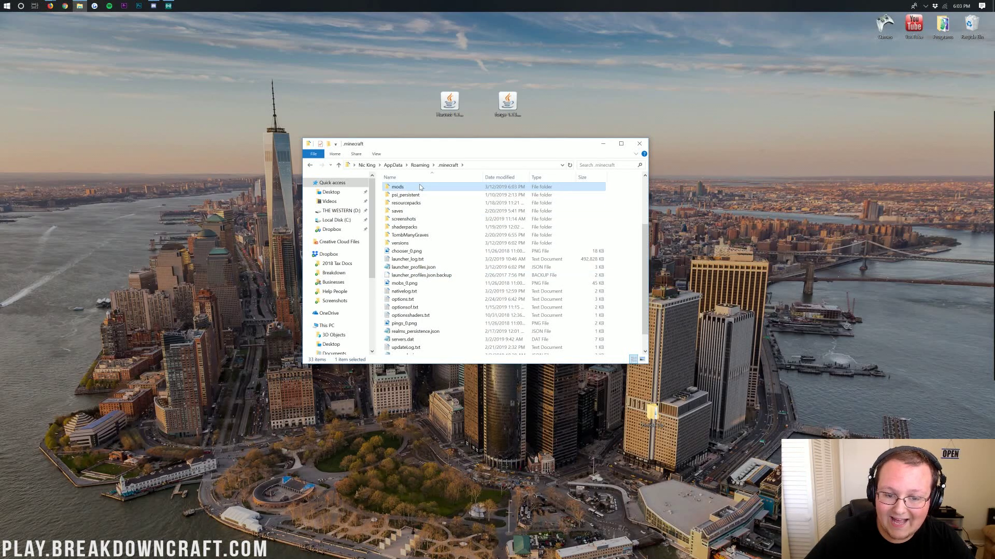
- Open the new mods folder and copy the Harvest jar from the desktop into it
{"action": "double_click", "coordinate": [420, 187]}
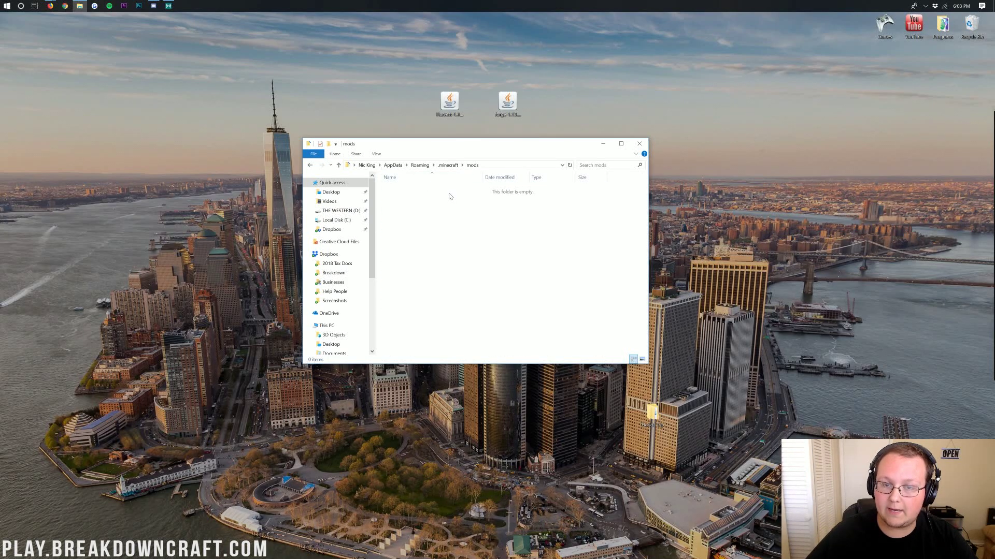
{"action": "left_click", "coordinate": [448, 106]}
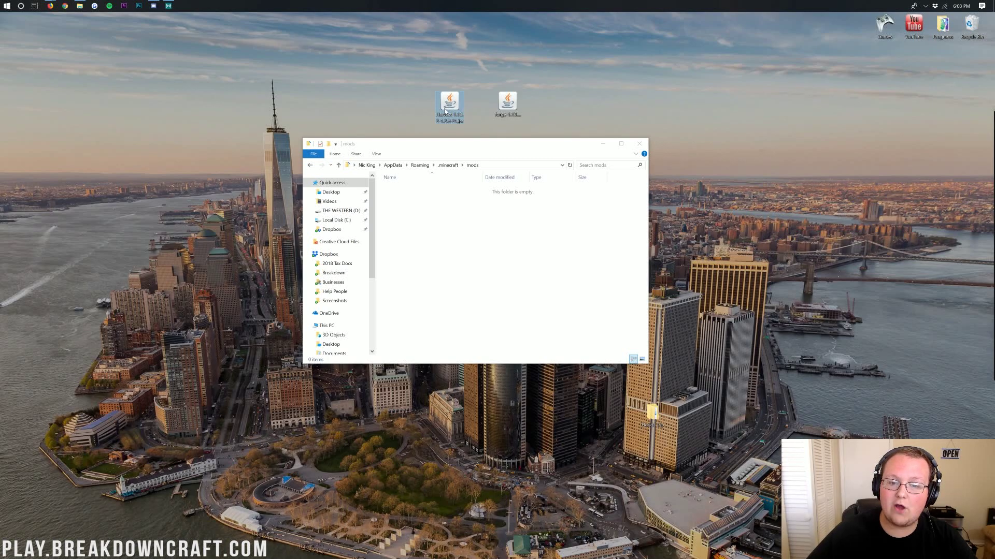
{"action": "left_click_drag", "start_coordinate": [445, 109], "coordinate": [464, 245]}
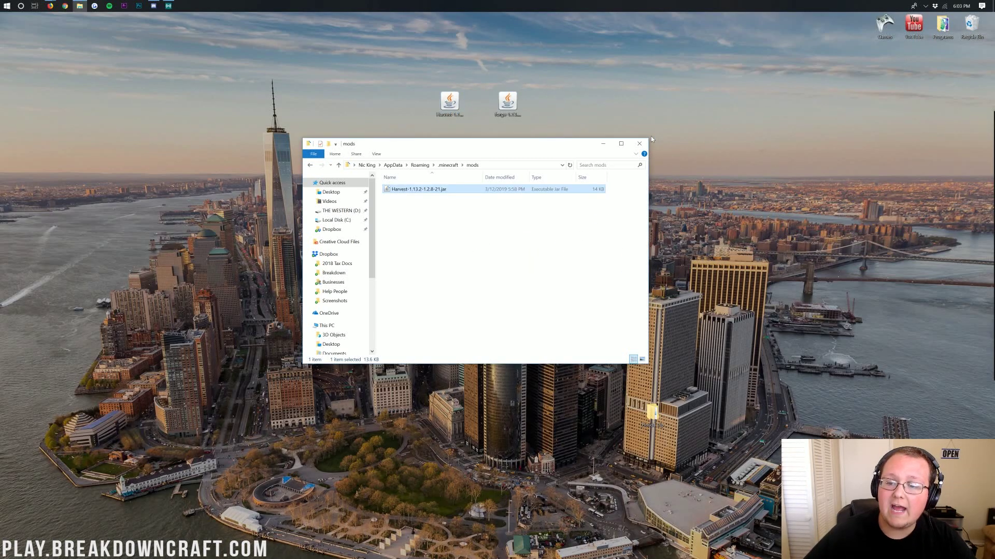
{"action": "left_click", "coordinate": [863, 35]}
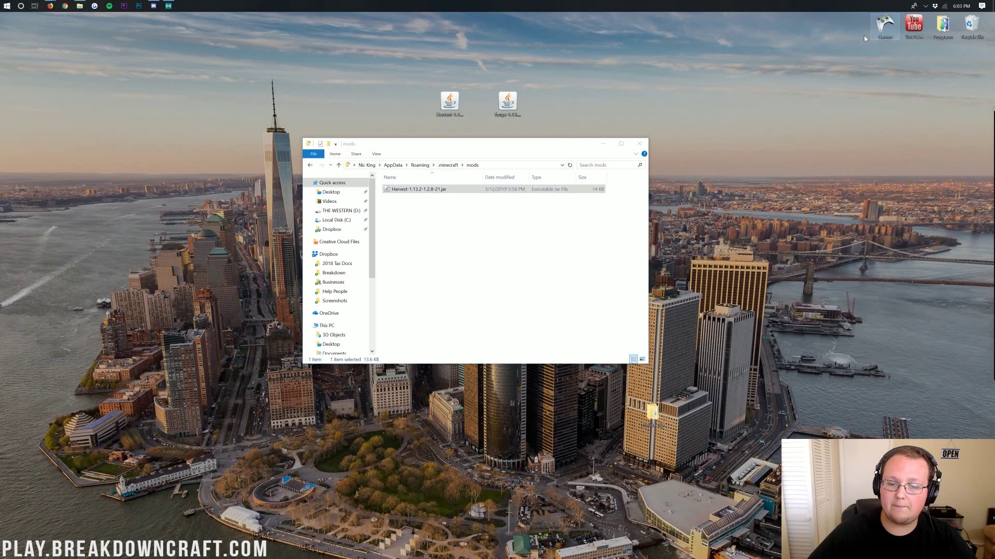
- Start the Minecraft launcher from the desktop Games folder, close that folder, and bring the launcher window to the front
{"action": "double_click", "coordinate": [884, 26]}
{"action": "key", "text": "m"}
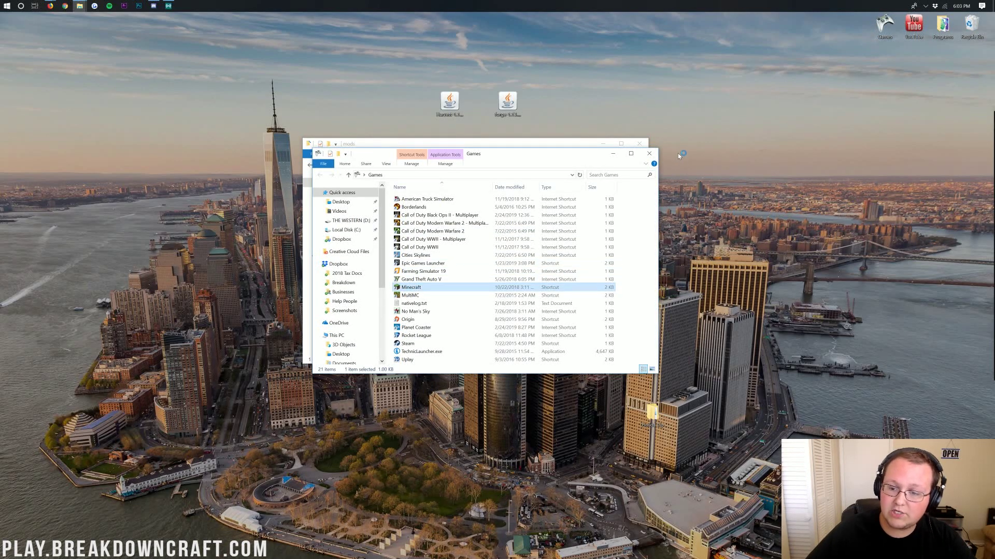
{"action": "left_click", "coordinate": [649, 153]}
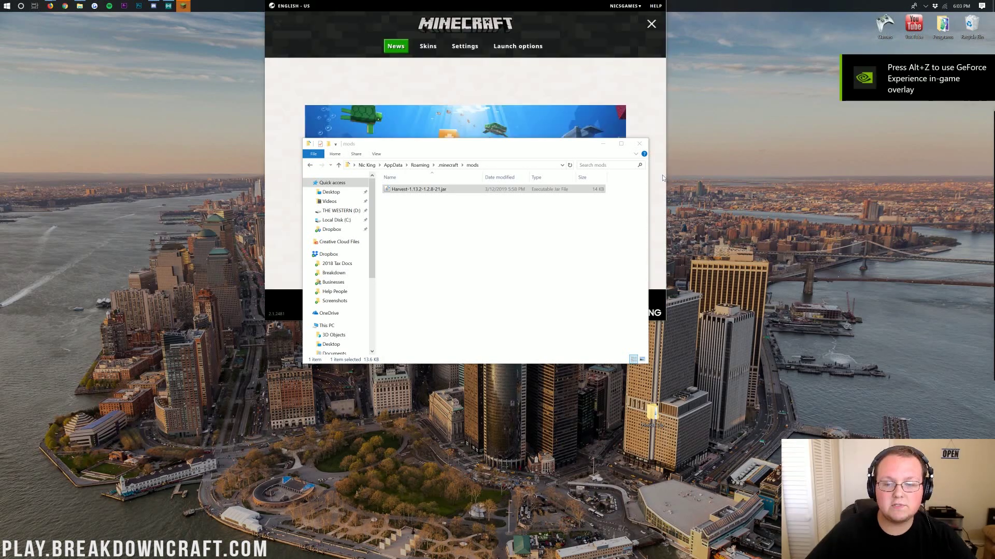
{"action": "left_click", "coordinate": [357, 77]}
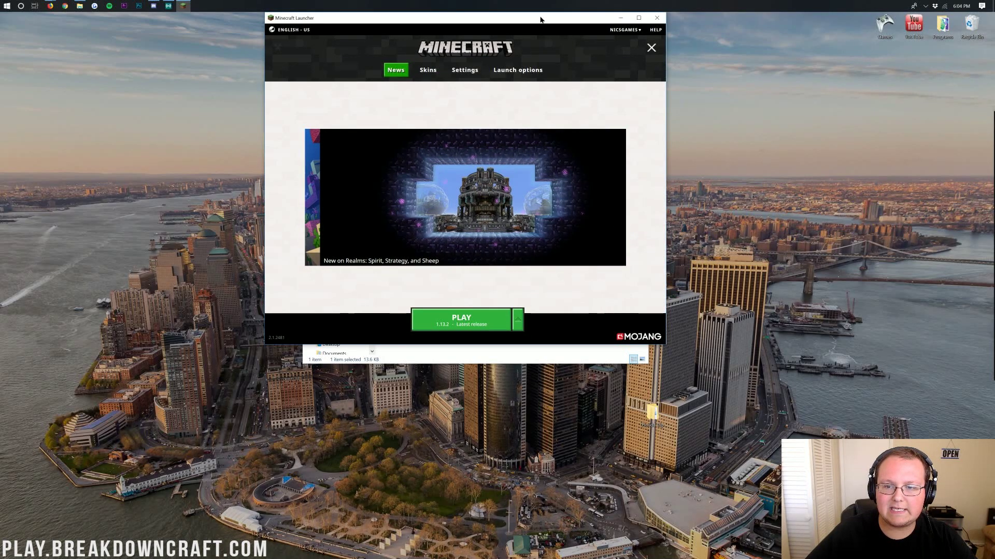
{"action": "left_click_drag", "start_coordinate": [540, 19], "coordinate": [544, 55]}
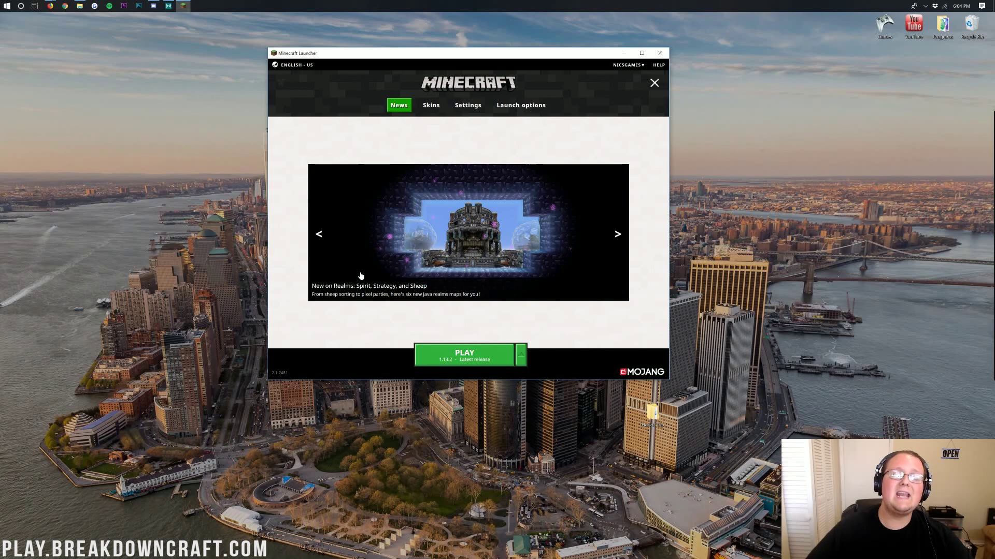
- Add a launch configuration named "Play.BreakdownCraft.com" that uses version release 1.13.2-forge-25.0.79
{"action": "left_click", "coordinate": [654, 92]}
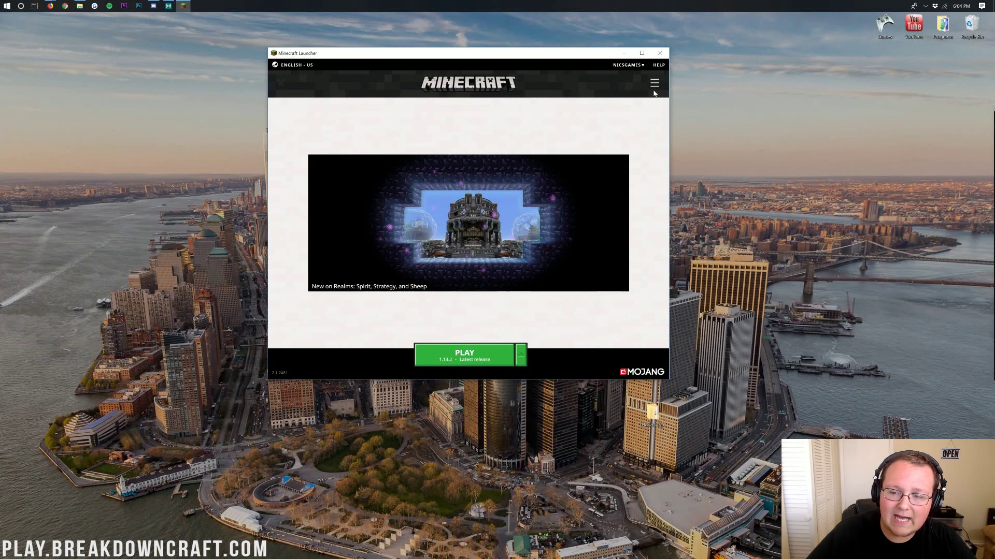
{"action": "left_click", "coordinate": [654, 89]}
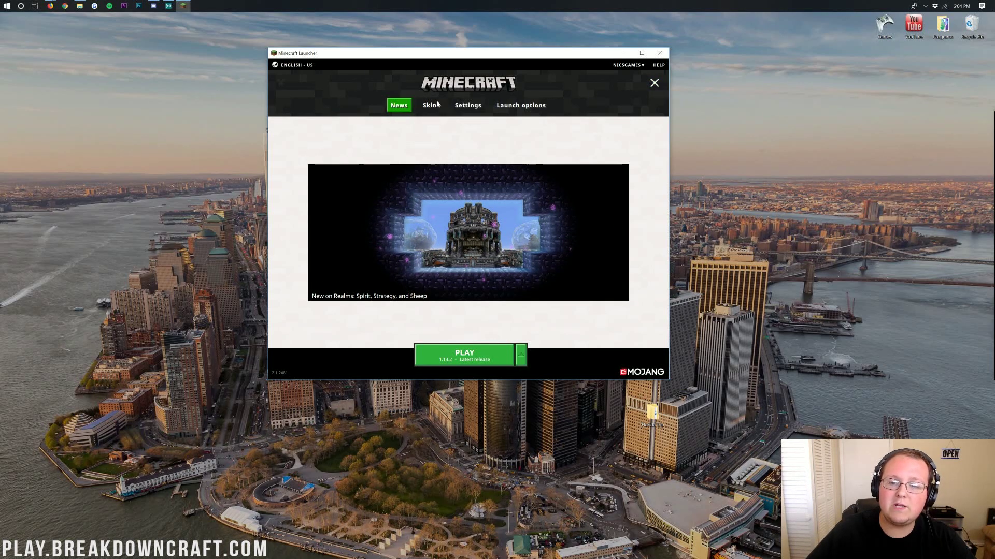
{"action": "left_click", "coordinate": [510, 107]}
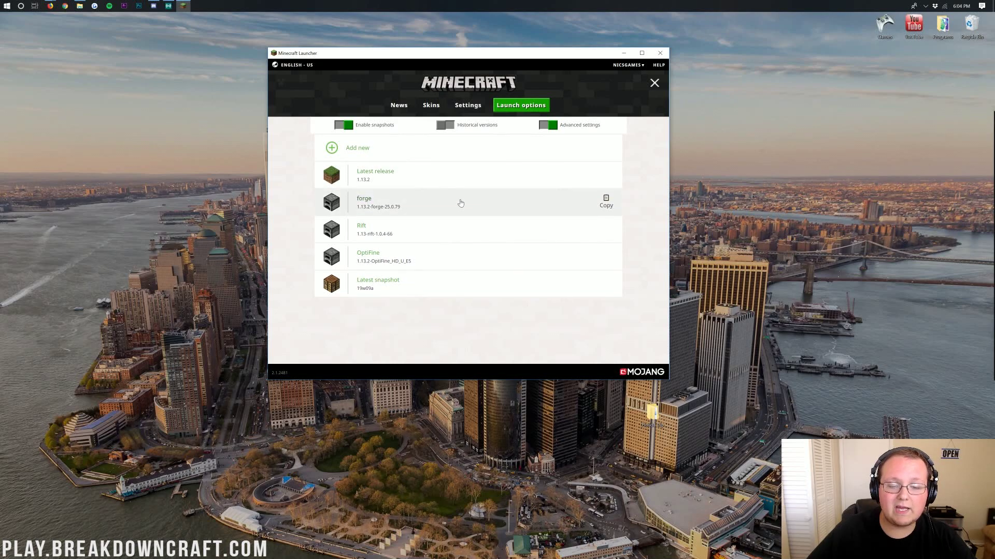
{"action": "left_click", "coordinate": [331, 148]}
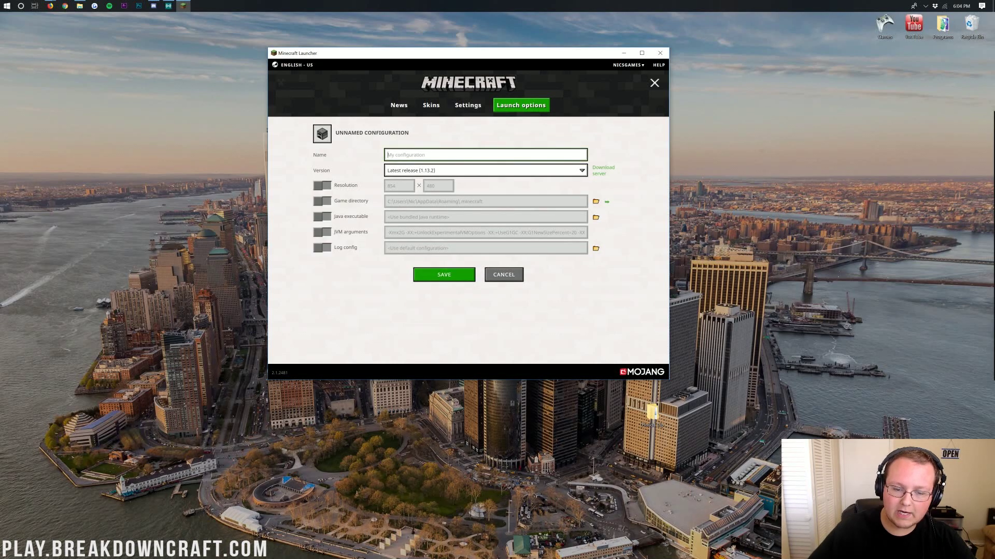
{"action": "type", "text": "Play"}
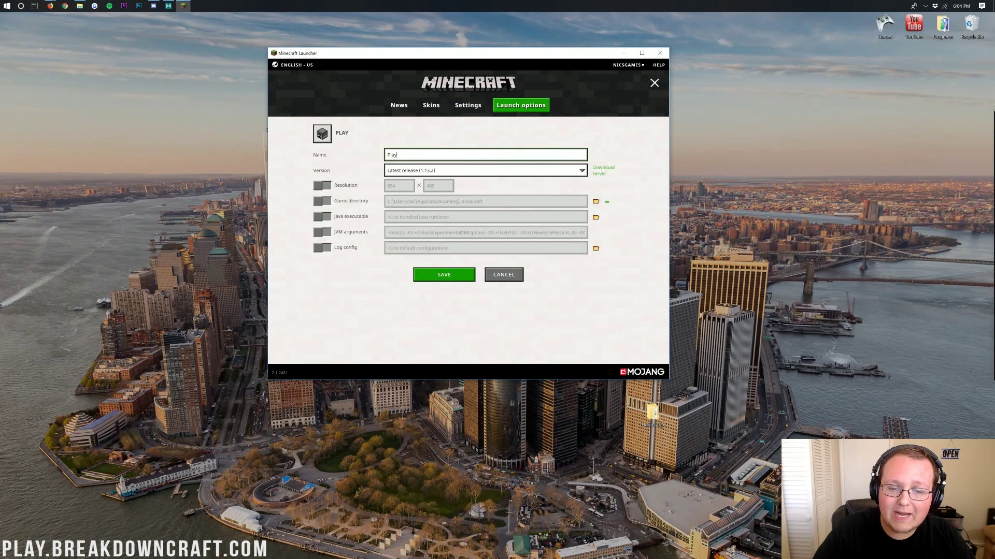
{"action": "type", "text": ".BreakdownCraf"}
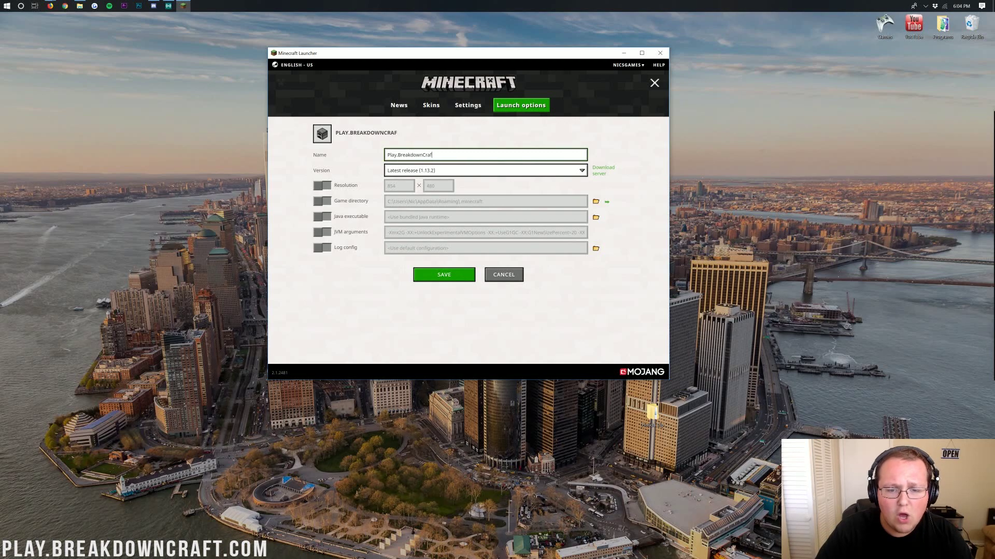
{"action": "type", "text": "t.com"}
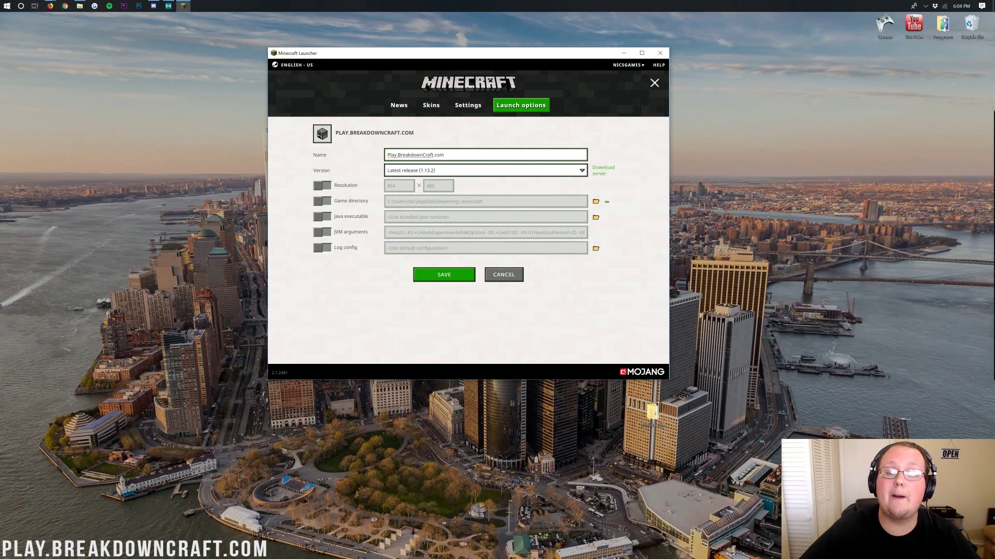
{"action": "left_click", "coordinate": [414, 170]}
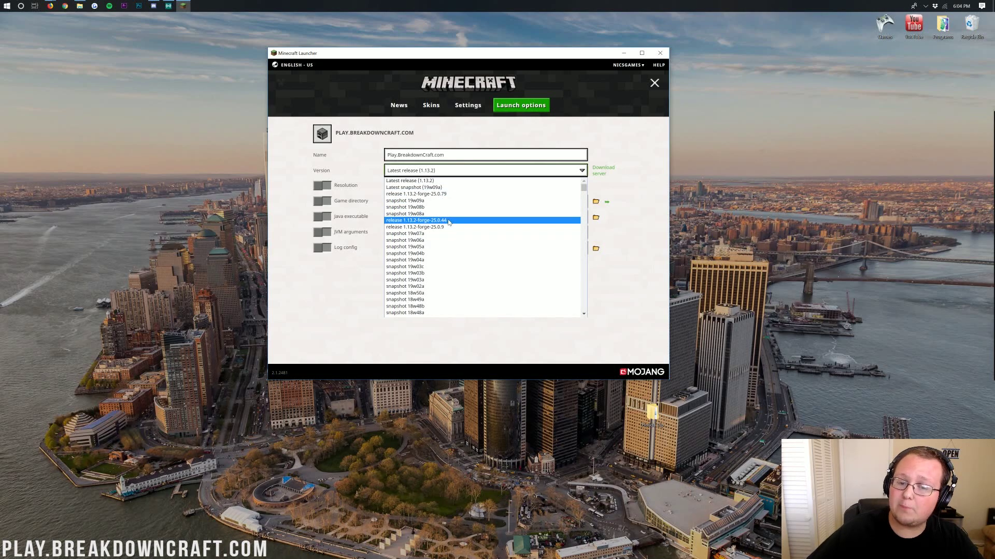
{"action": "left_click", "coordinate": [441, 196]}
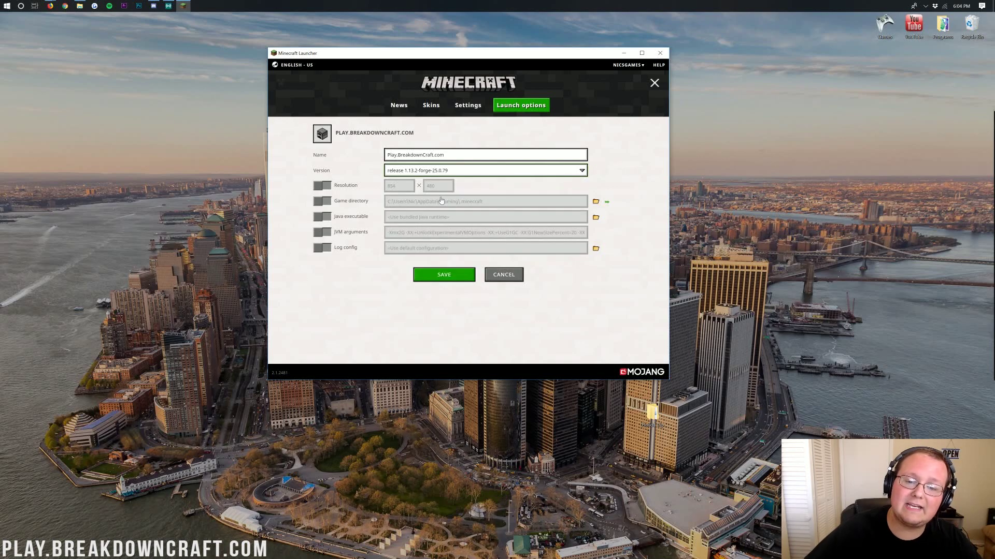
- Enable a custom resolution of 1920 x 1080 for the new launch configuration and save it
{"action": "left_click", "coordinate": [329, 186]}
{"action": "left_click", "coordinate": [409, 184]}
{"action": "double_click", "coordinate": [392, 185]}
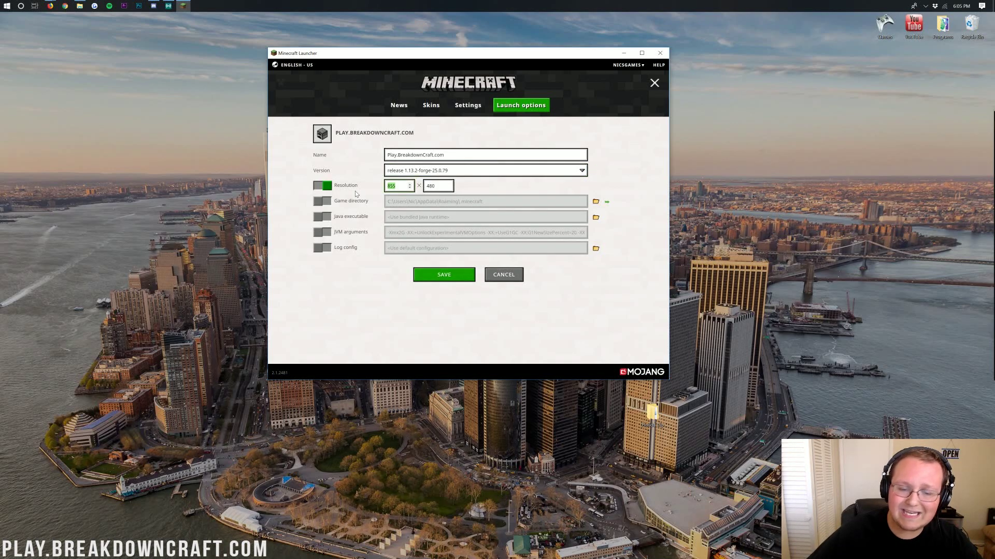
{"action": "type", "text": "854"}
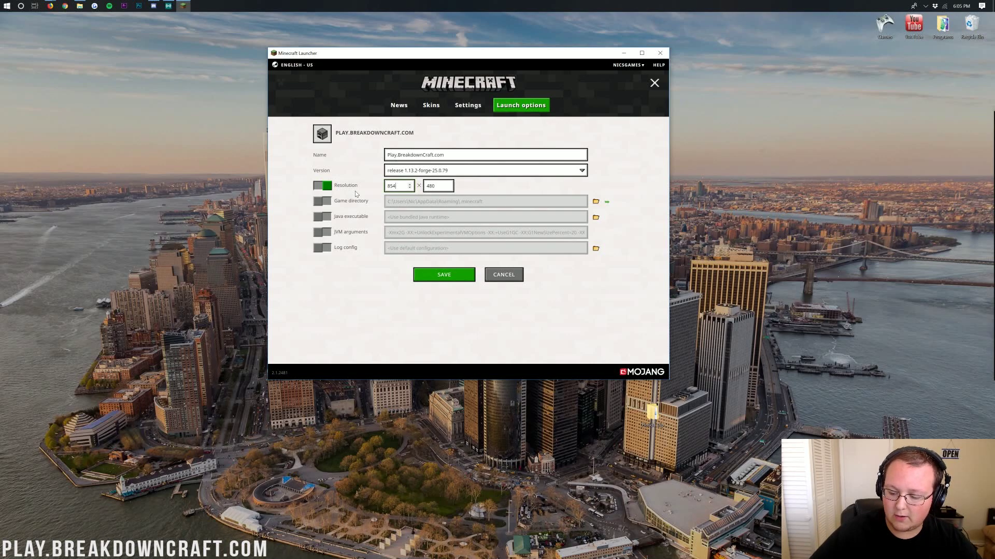
{"action": "type", "text": "192"}
{"action": "key", "text": "ctrl+a"}
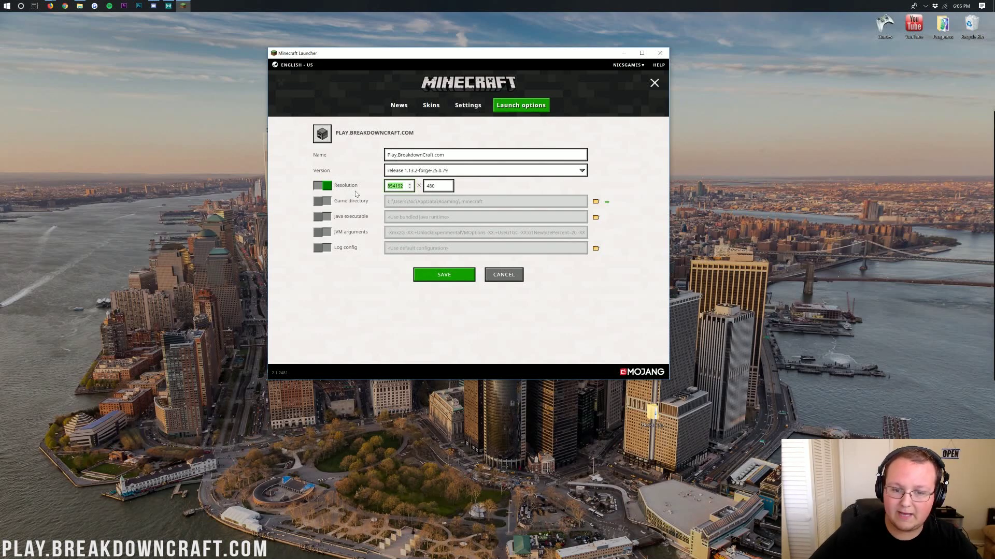
{"action": "type", "text": "1920"}
{"action": "key", "text": "Tab"}
{"action": "type", "text": "10"}
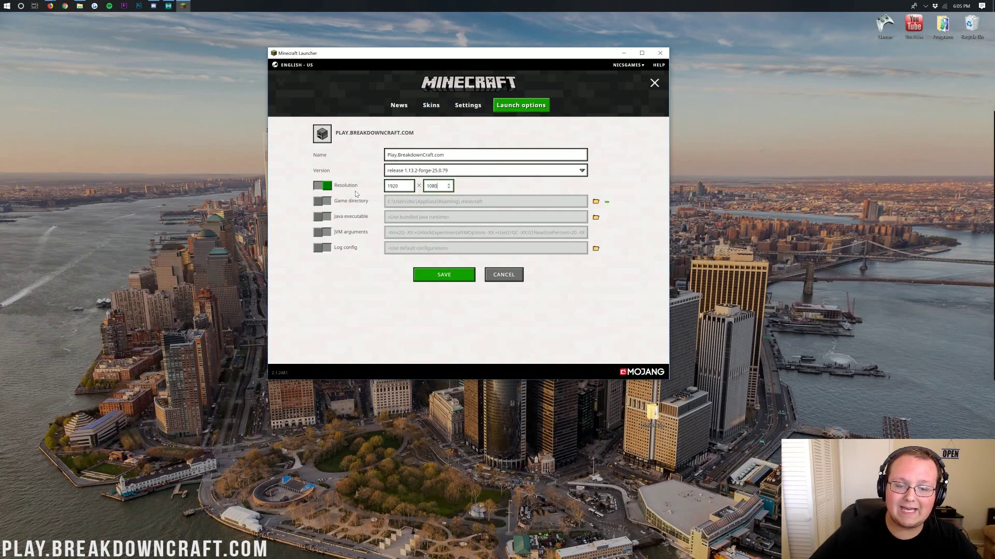
{"action": "left_click", "coordinate": [449, 279]}
- Choose the Play.BreakdownCraft.com configuration as the version to play and launch the game
{"action": "left_click", "coordinate": [394, 106]}
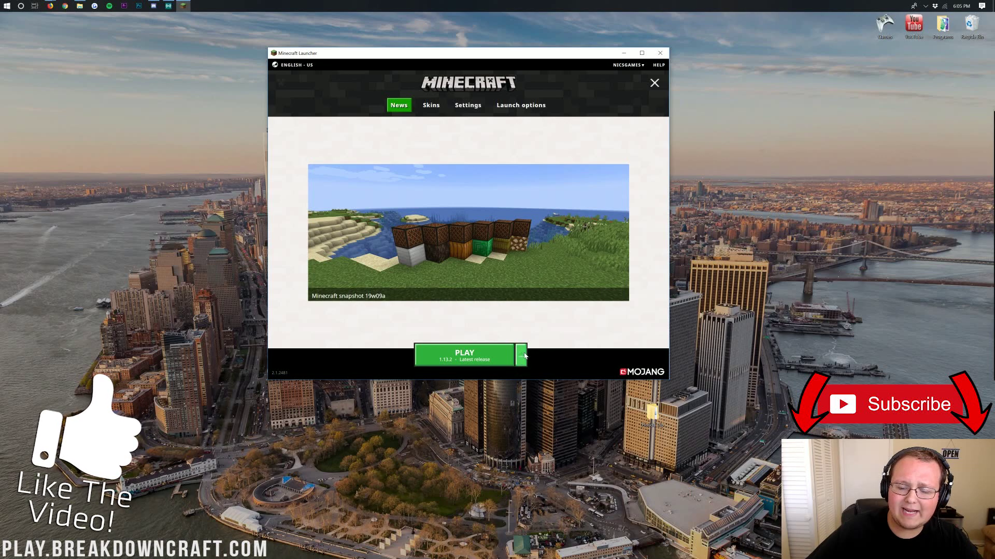
{"action": "left_click", "coordinate": [521, 355]}
{"action": "scroll", "coordinate": [497, 321], "scroll_direction": "down", "scroll_amount": 1}
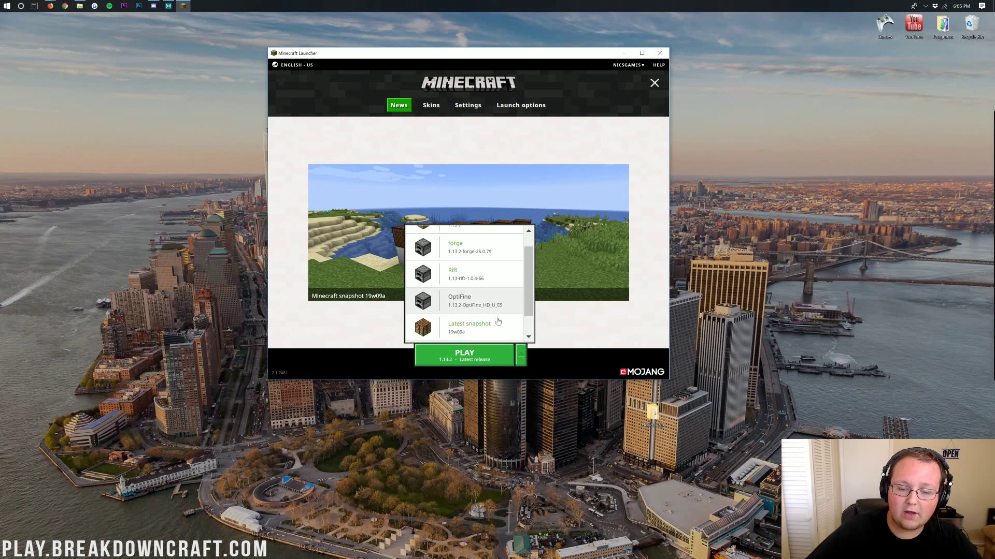
{"action": "scroll", "coordinate": [497, 321], "scroll_direction": "down", "scroll_amount": 1}
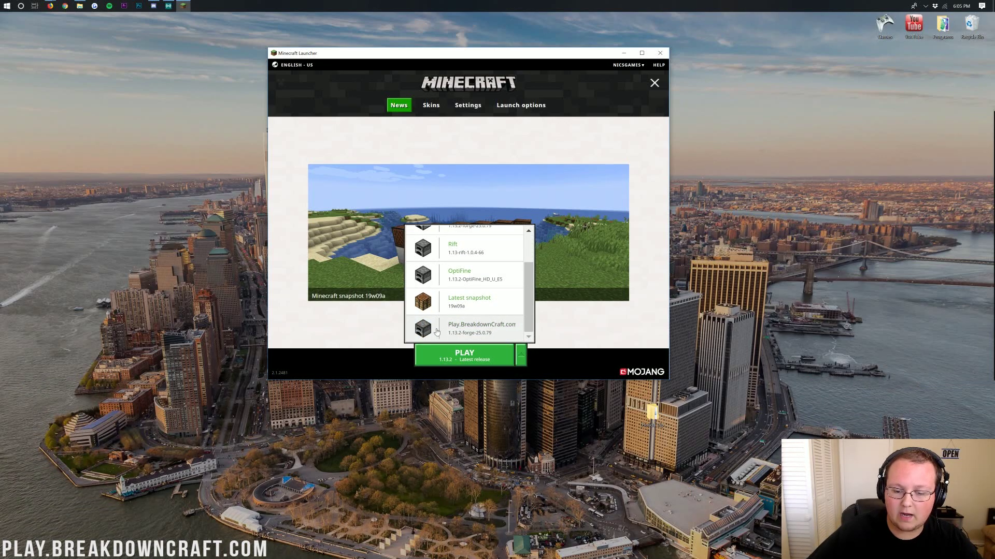
{"action": "left_click", "coordinate": [475, 331]}
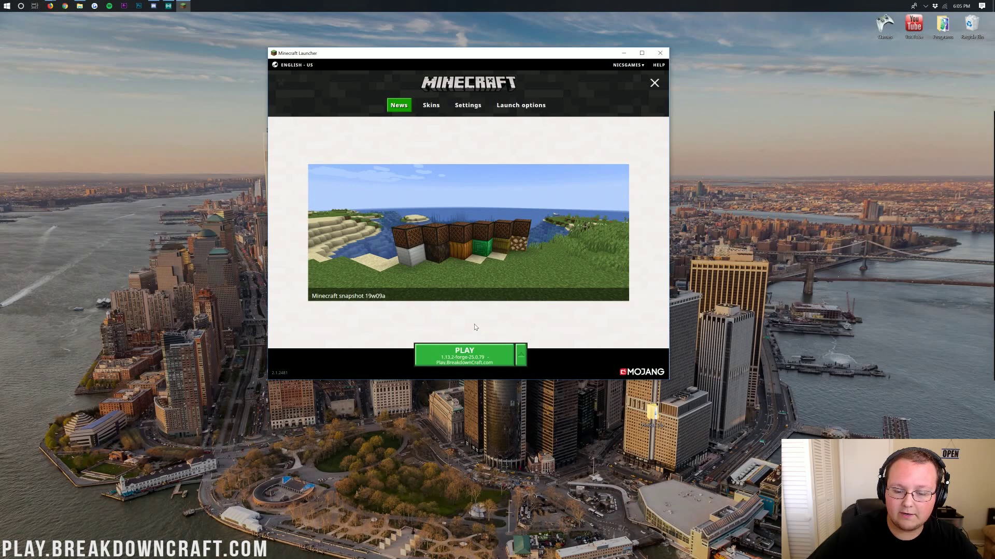
{"action": "left_click", "coordinate": [453, 358]}
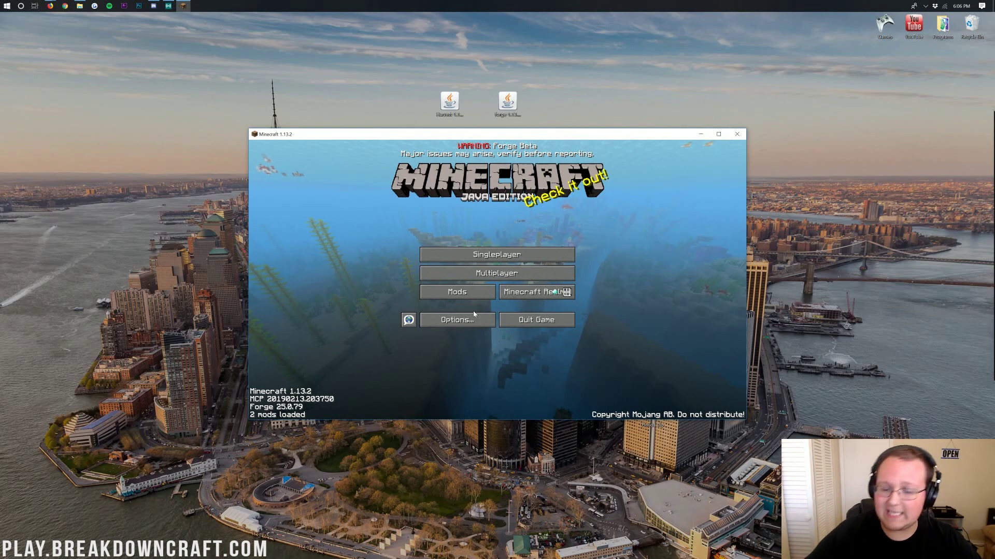
- Check the Harvest mod's details in the game's list of installed mods, and return to the main menu
{"action": "left_click", "coordinate": [460, 294]}
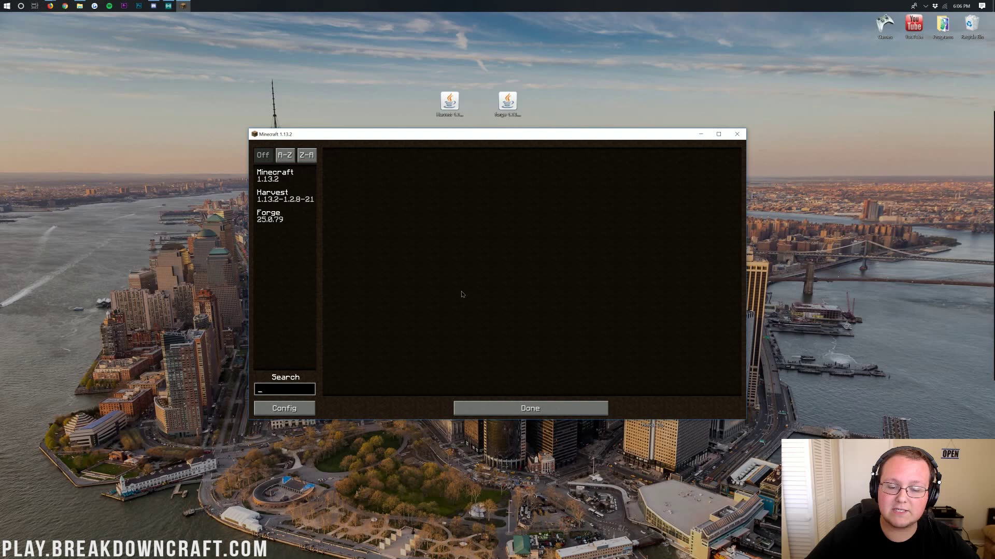
{"action": "left_click", "coordinate": [274, 200]}
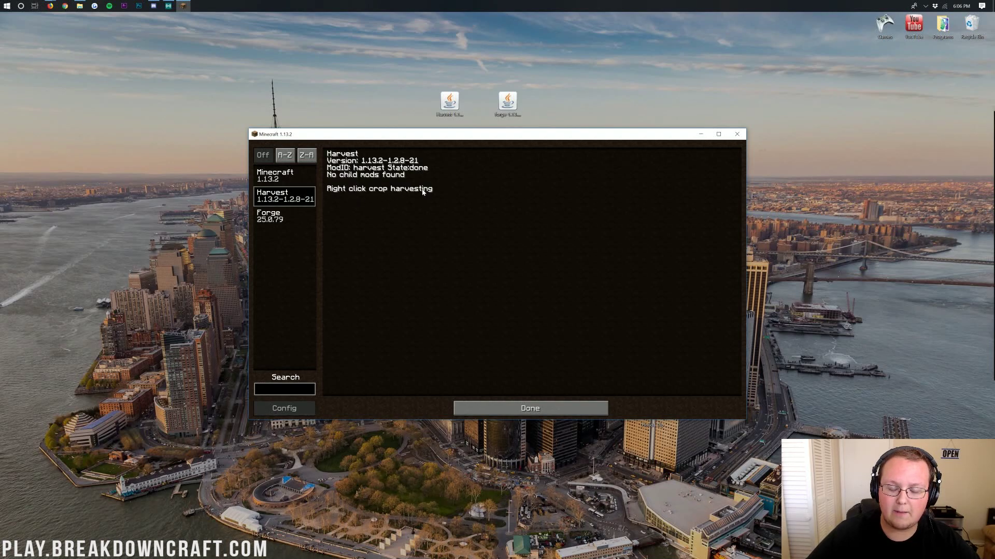
{"action": "left_click", "coordinate": [554, 405]}
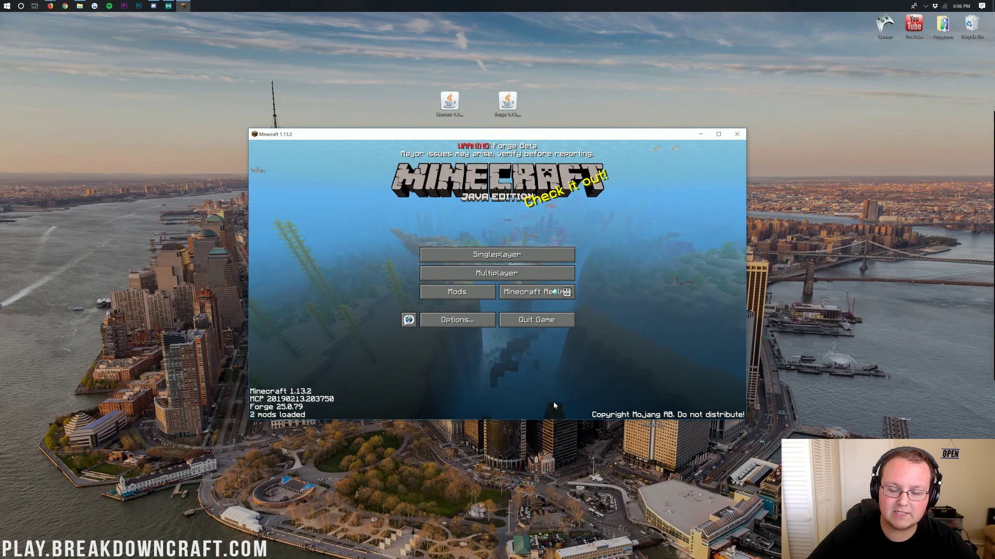
- Load the existing singleplayer survival world dated 9/24/18, choosing to back it up before loading
{"action": "left_click", "coordinate": [488, 254]}
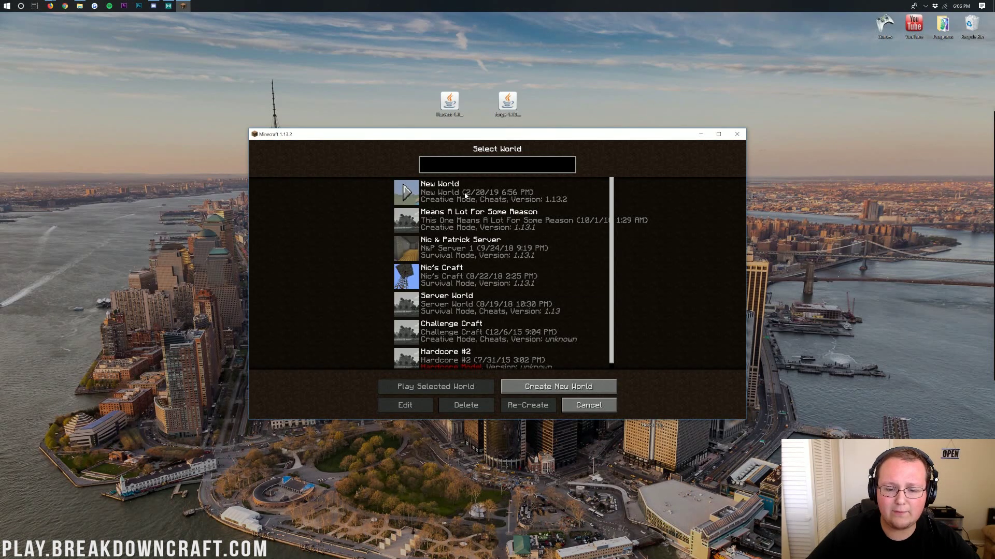
{"action": "double_click", "coordinate": [478, 245]}
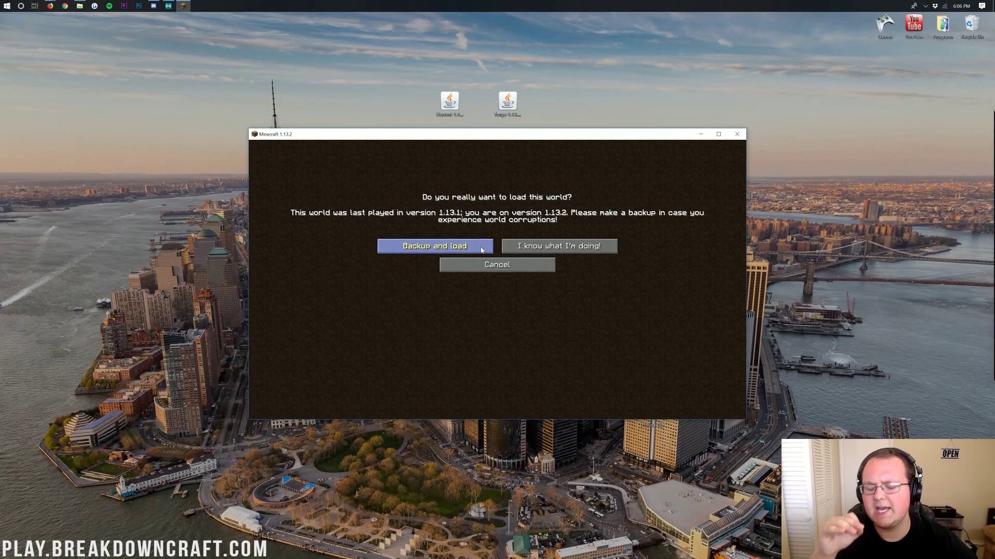
{"action": "left_click", "coordinate": [481, 251]}
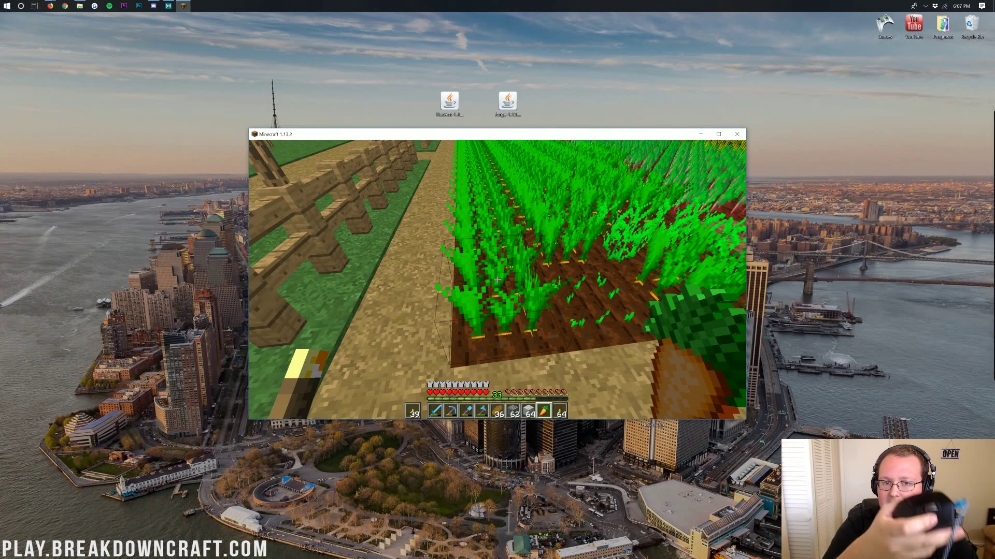
- Harvest the mature carrots row by row across the fenced farm, continuing into the beetroot rows, using the Harvest mod
{"action": "right_click", "coordinate": [497, 279]}
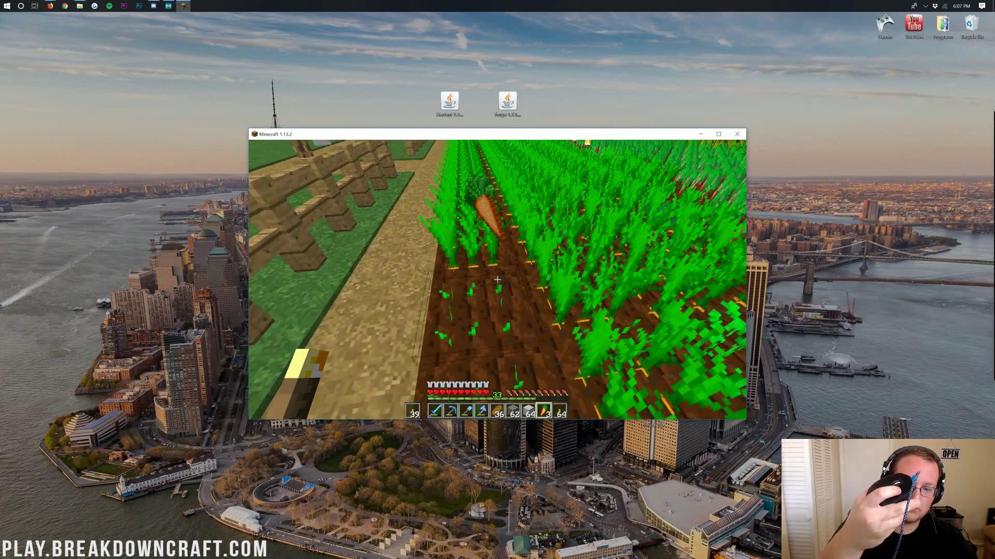
{"action": "right_click", "coordinate": [497, 279]}
{"action": "key", "text": "w"}
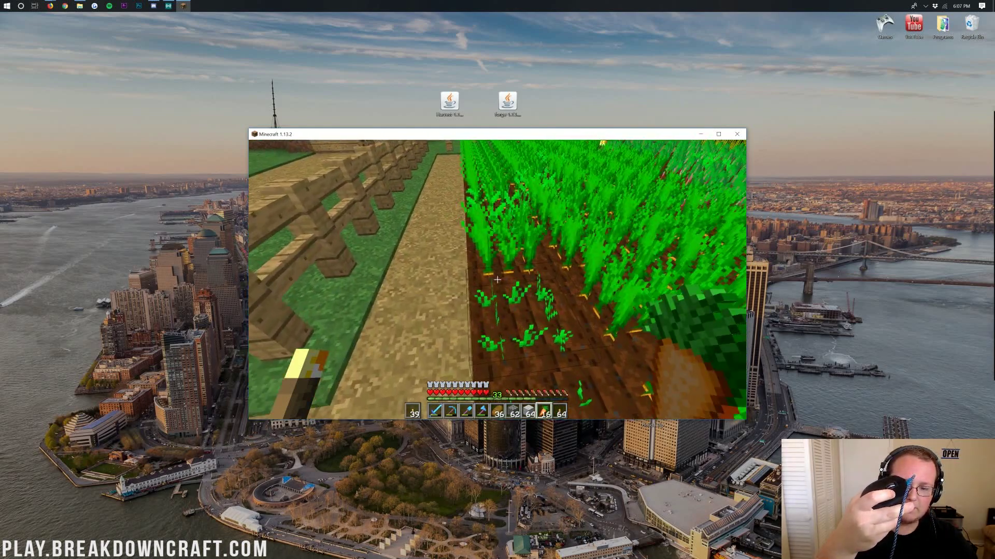
{"action": "right_click", "coordinate": [497, 280]}
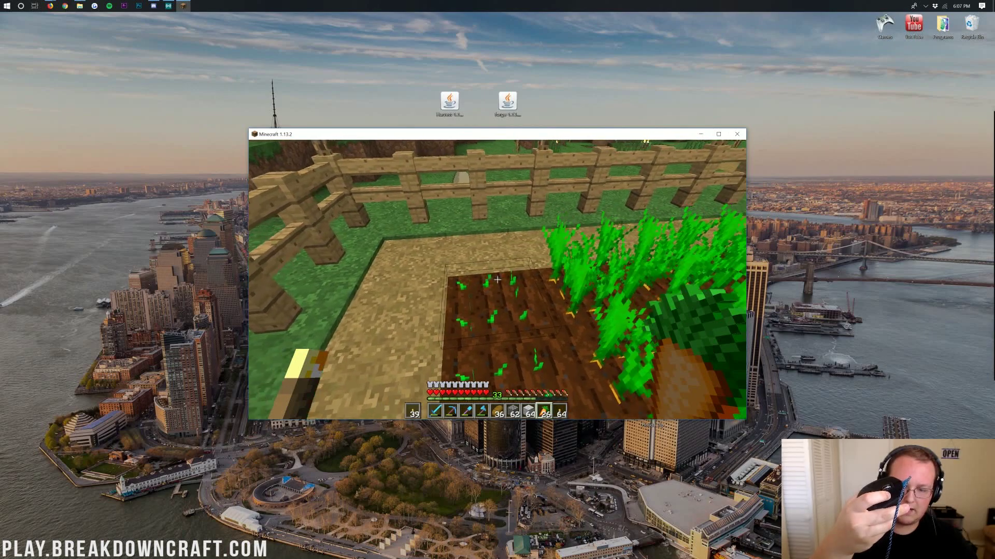
{"action": "right_click", "coordinate": [498, 279]}
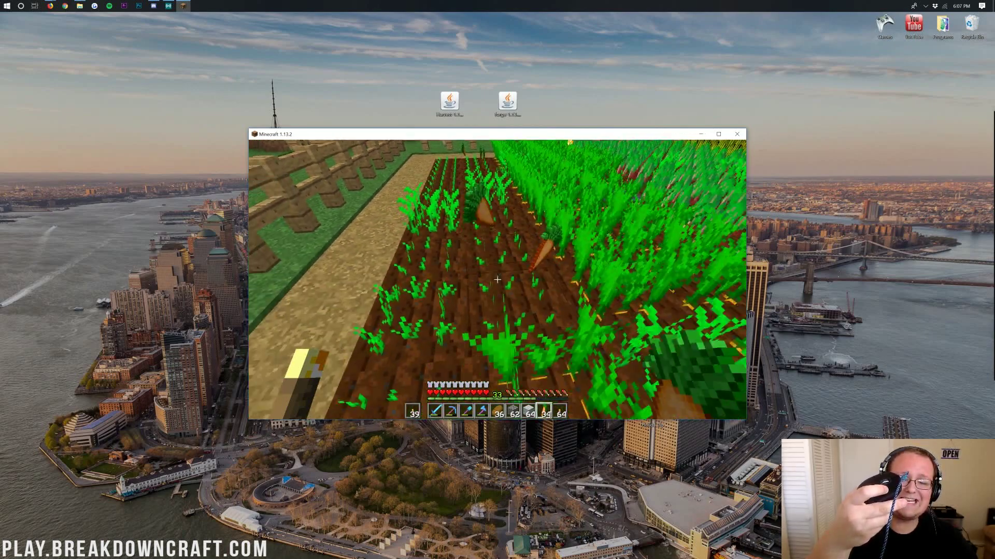
{"action": "right_click", "coordinate": [497, 280]}
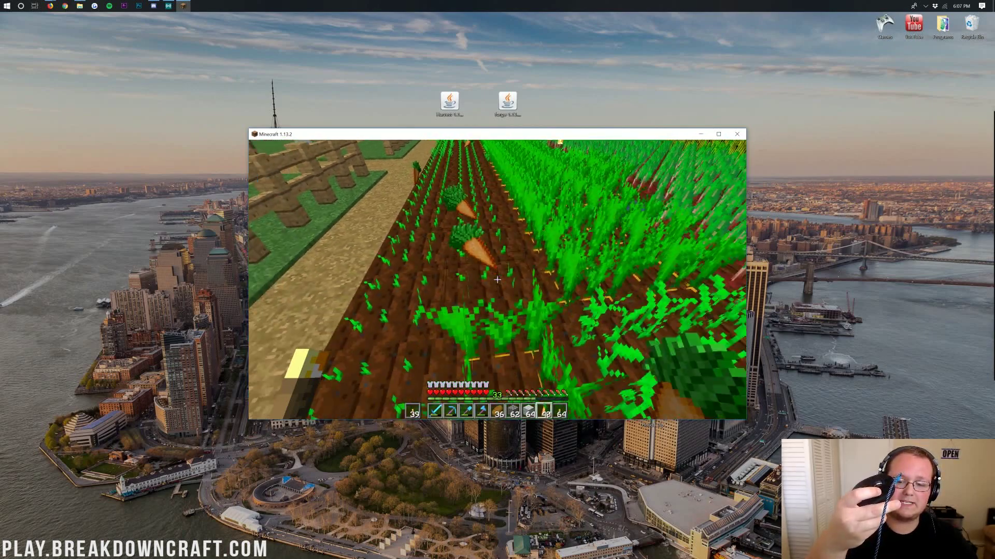
{"action": "right_click", "coordinate": [497, 280]}
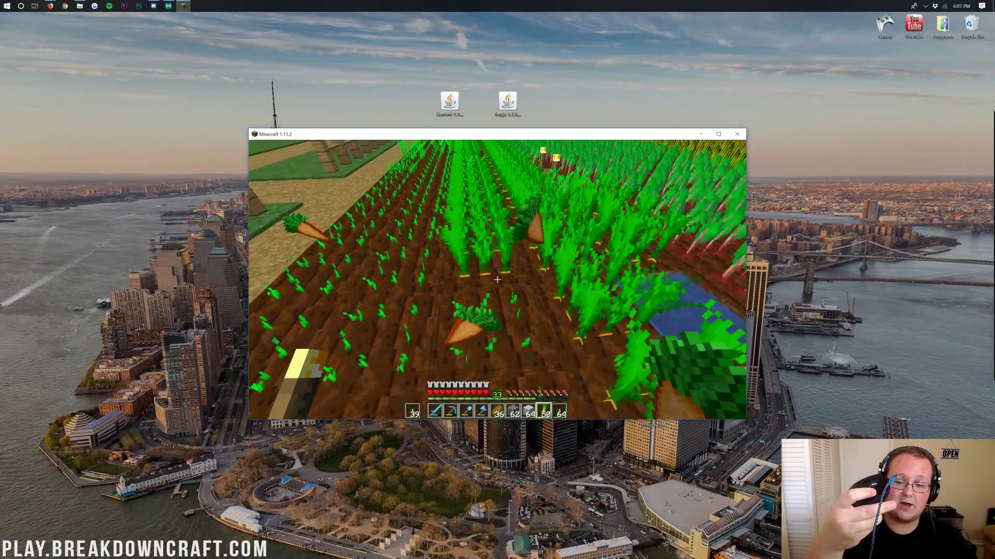
{"action": "right_click", "coordinate": [497, 280]}
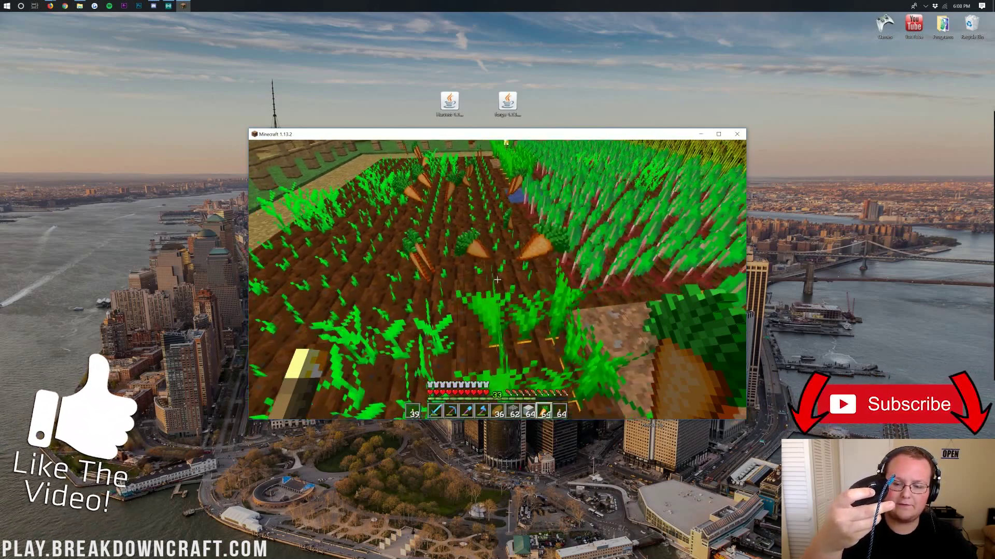
{"action": "right_click", "coordinate": [497, 280]}
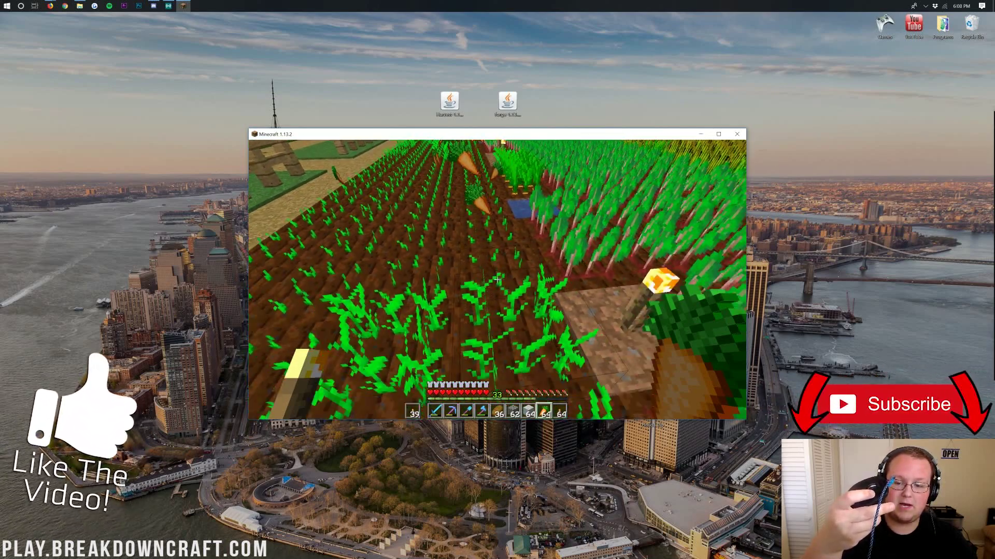
{"action": "right_click", "coordinate": [497, 280]}
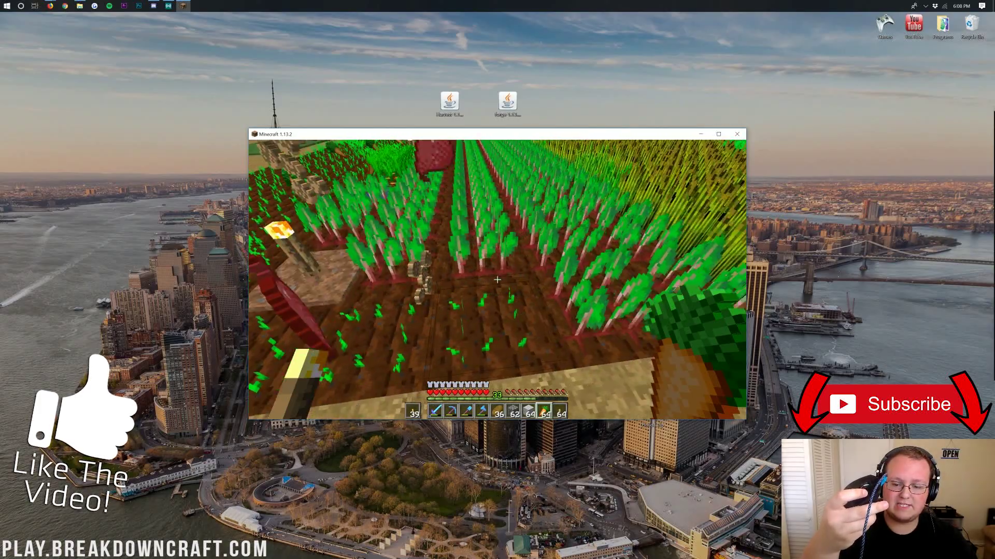